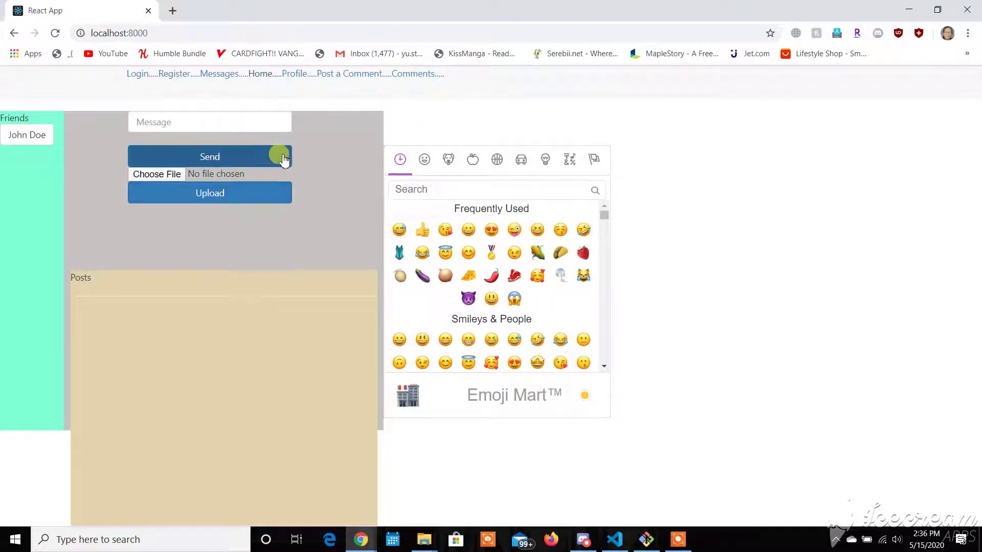
- Go from the home page to Log In, then follow Sign up to the Register form
click(176, 122)
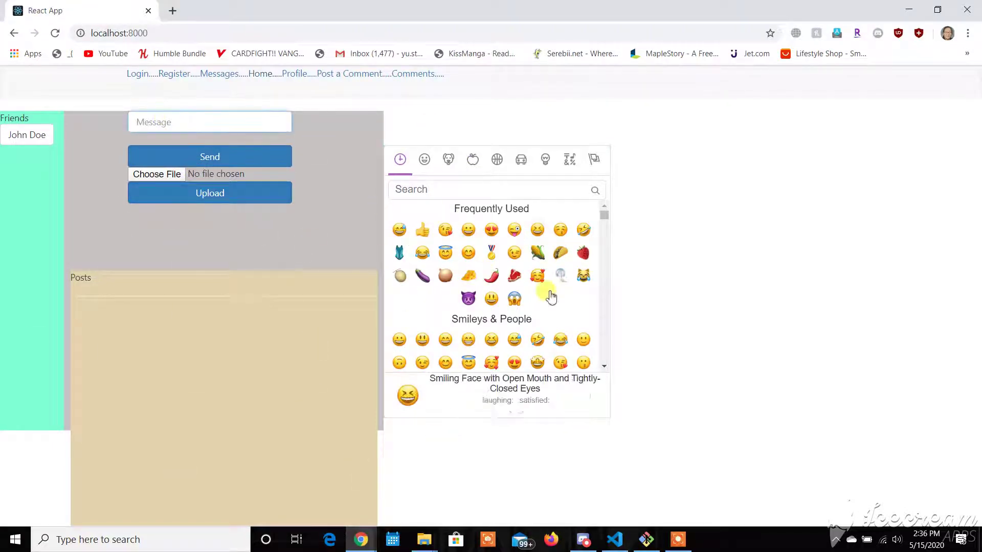
click(145, 78)
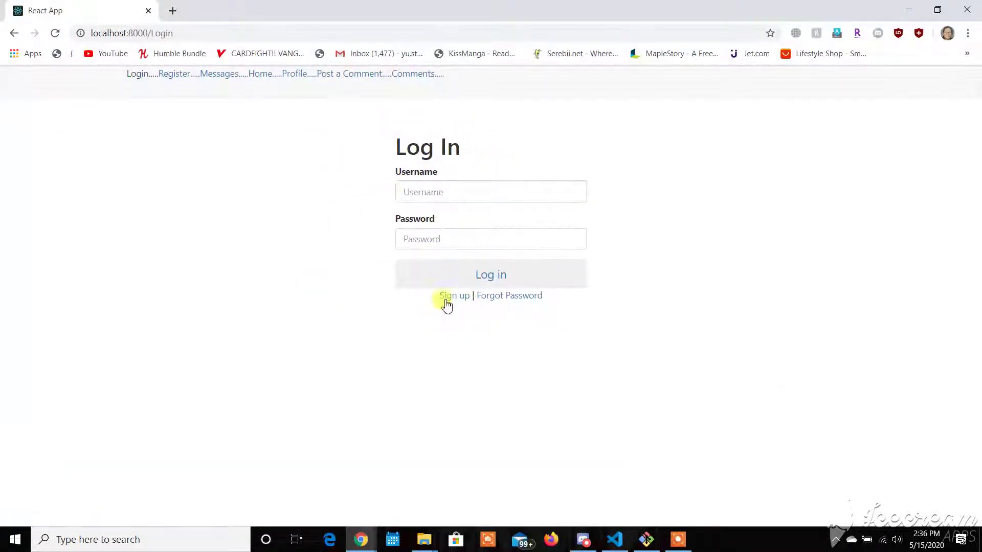
click(471, 196)
click(464, 240)
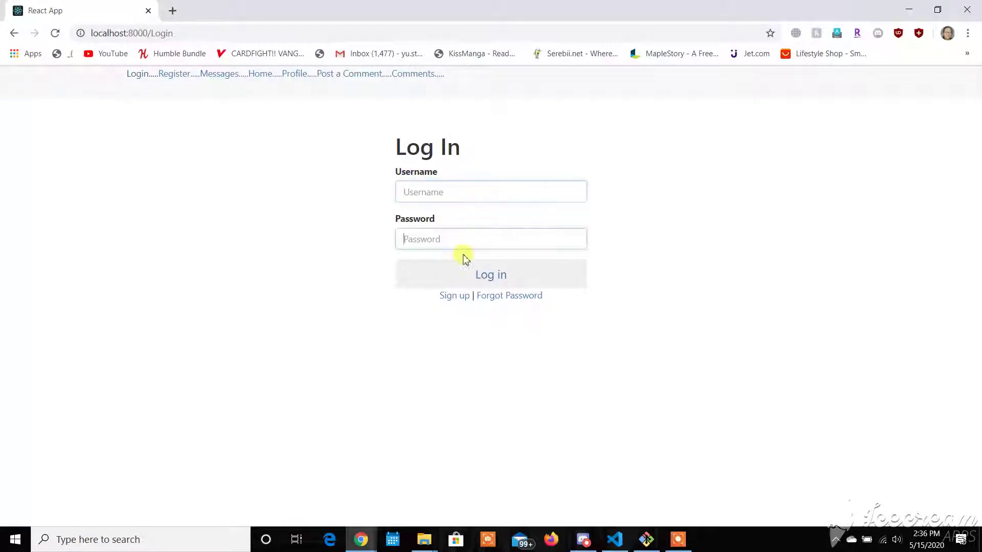
click(454, 296)
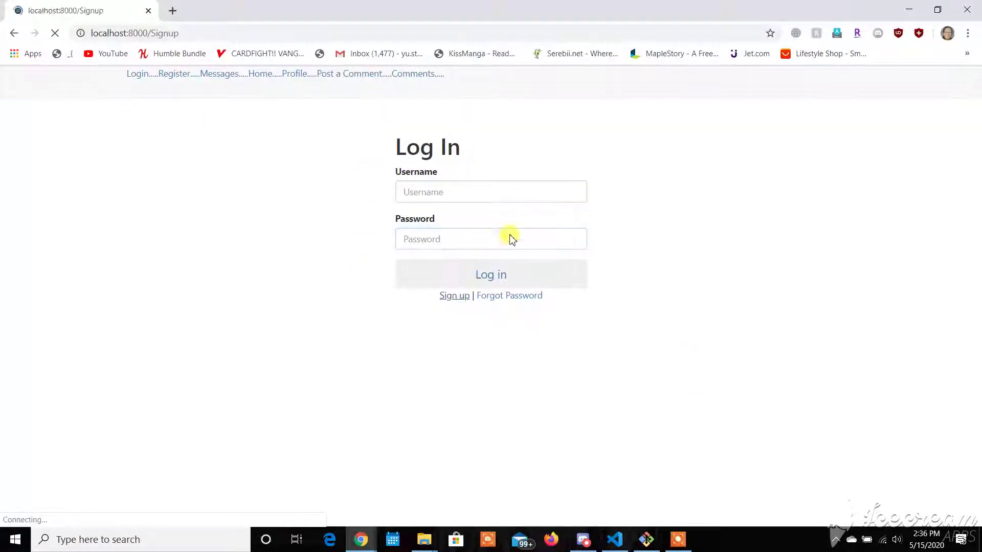
- Register a new test account with a username and password, then return to Log In
click(442, 185)
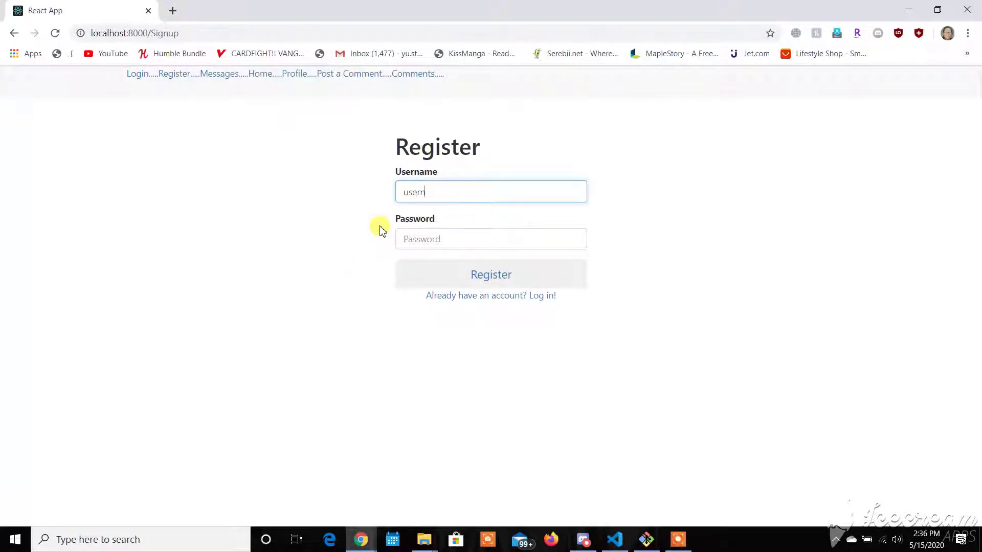
key(Tab)
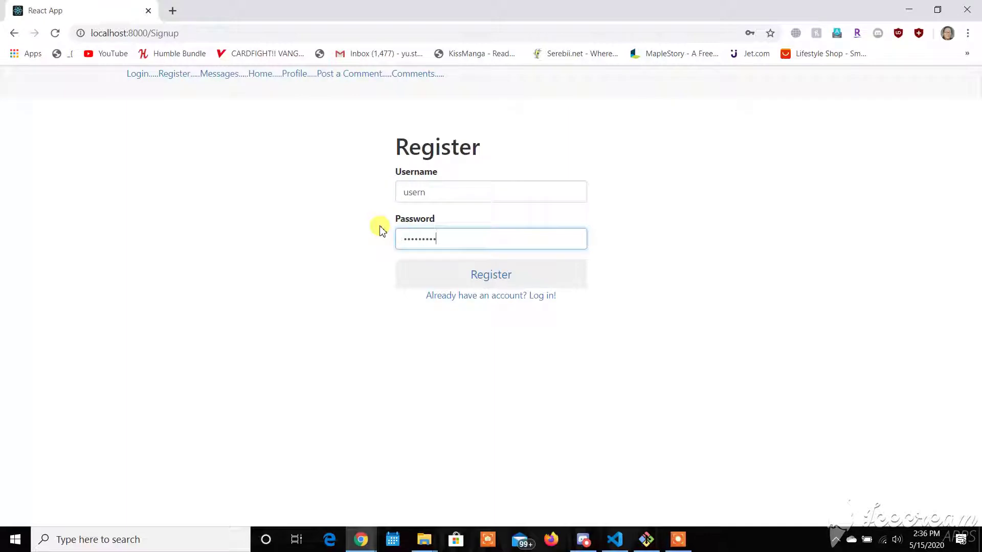
click(471, 277)
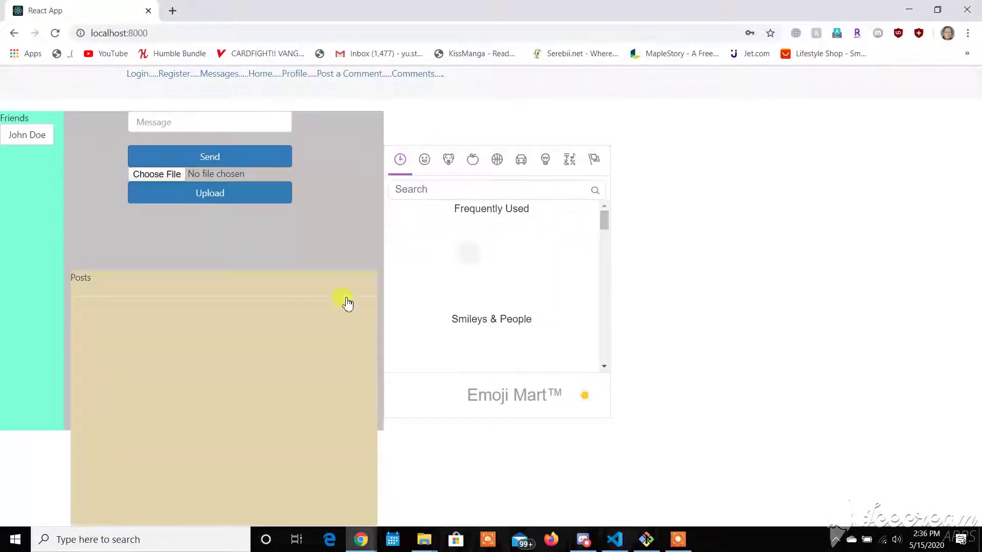
click(138, 74)
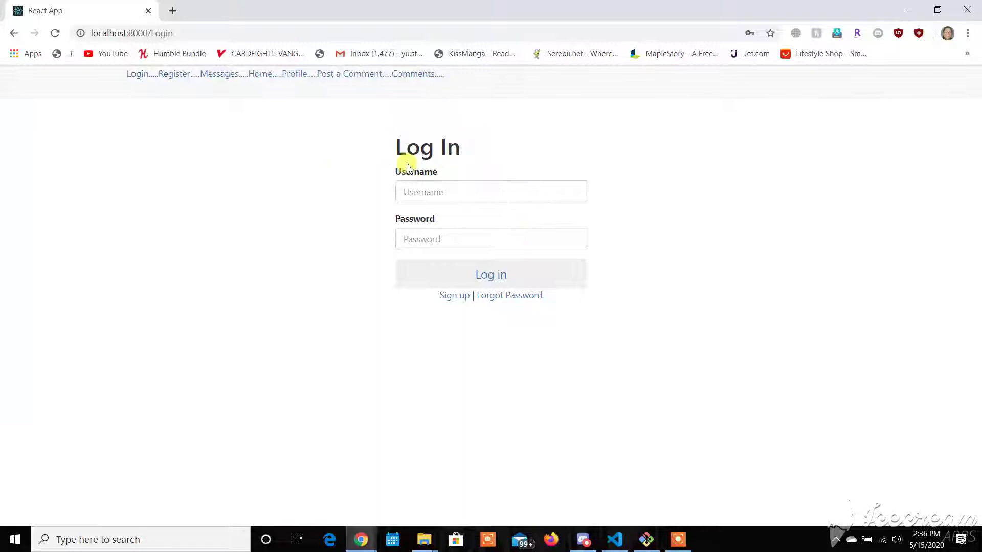
- Visit the Forgot Password page and come back to the Log In form
click(427, 191)
click(442, 236)
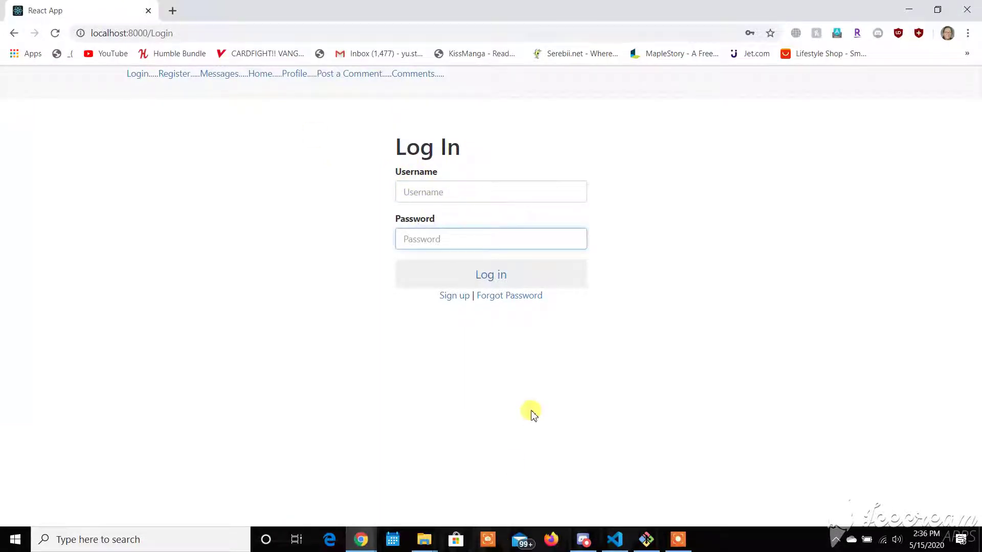
click(492, 297)
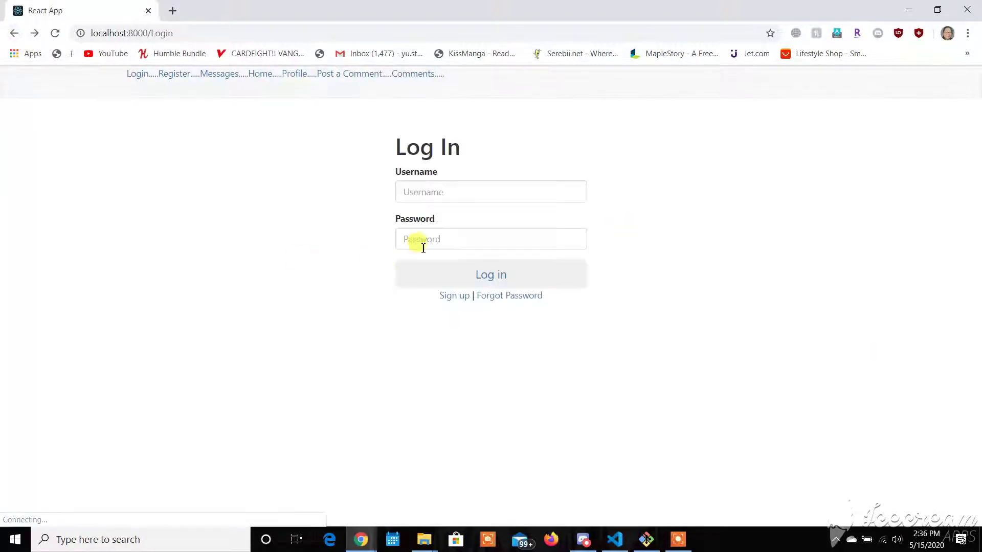
click(436, 240)
- Log in with the test account's username and password
click(431, 189)
text(dsad)
click(464, 244)
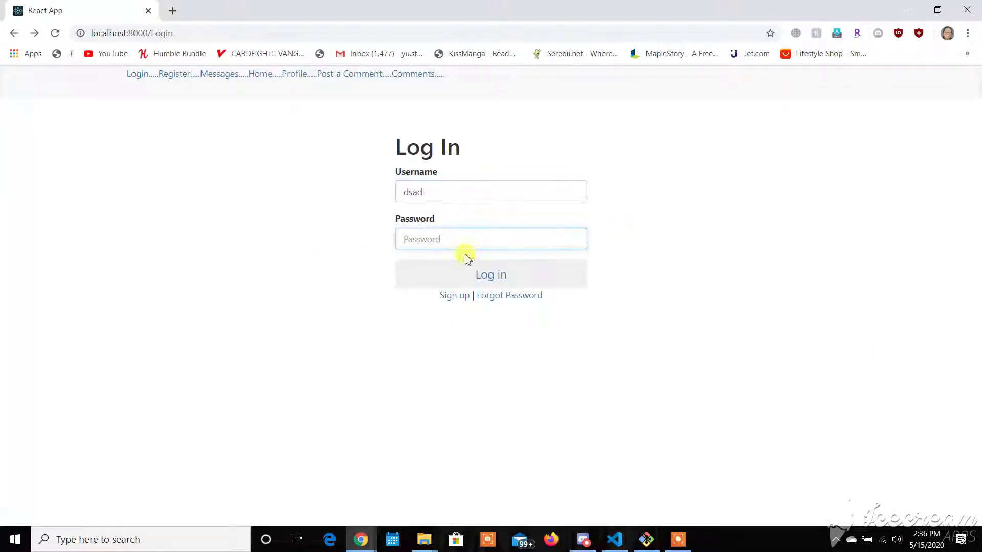
text(dsad)
click(506, 284)
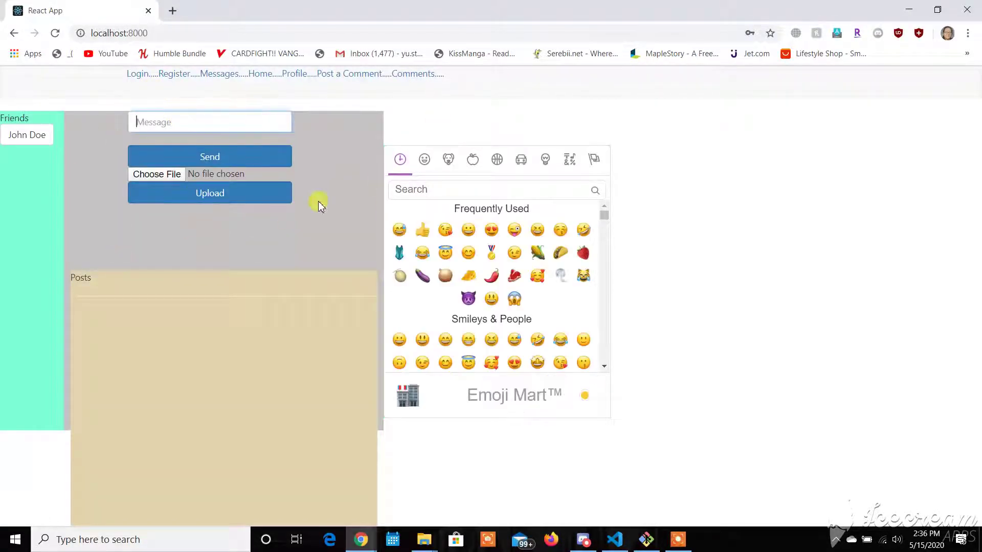
- Post 'Hello' and snap the app window to the left half
click(166, 126)
text(Hello)
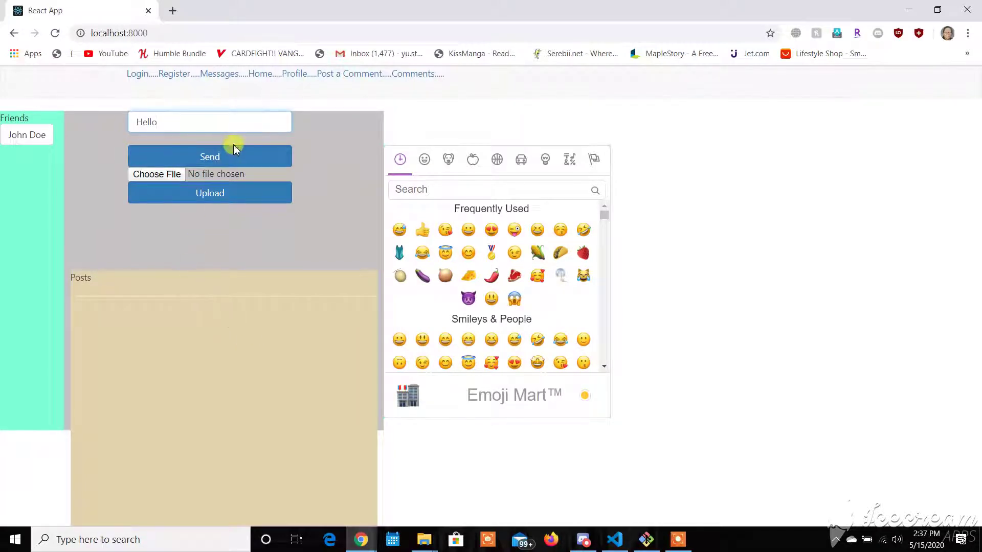
click(234, 148)
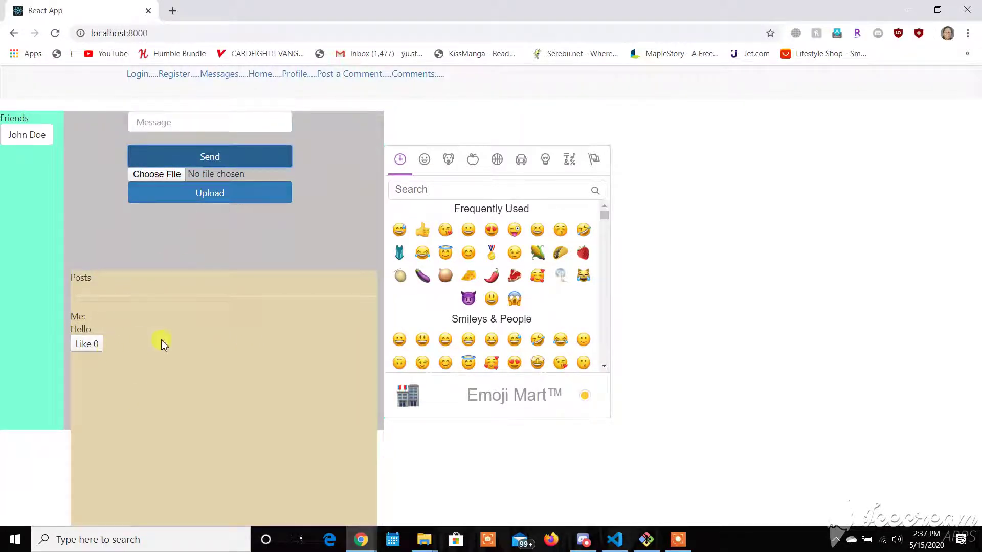
key(super+Left)
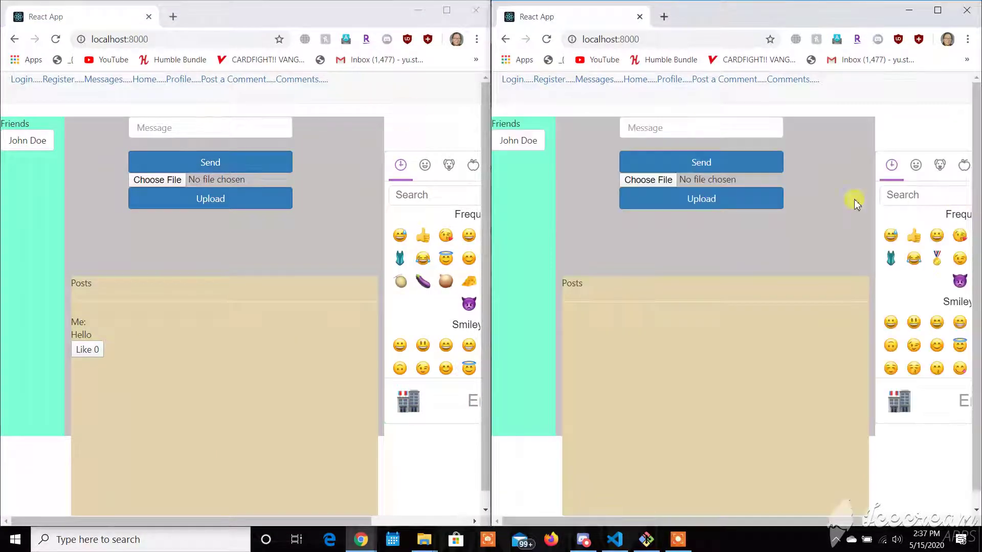
- Post 'Hello there' from the right window and 'Hi' from the left window
click(753, 132)
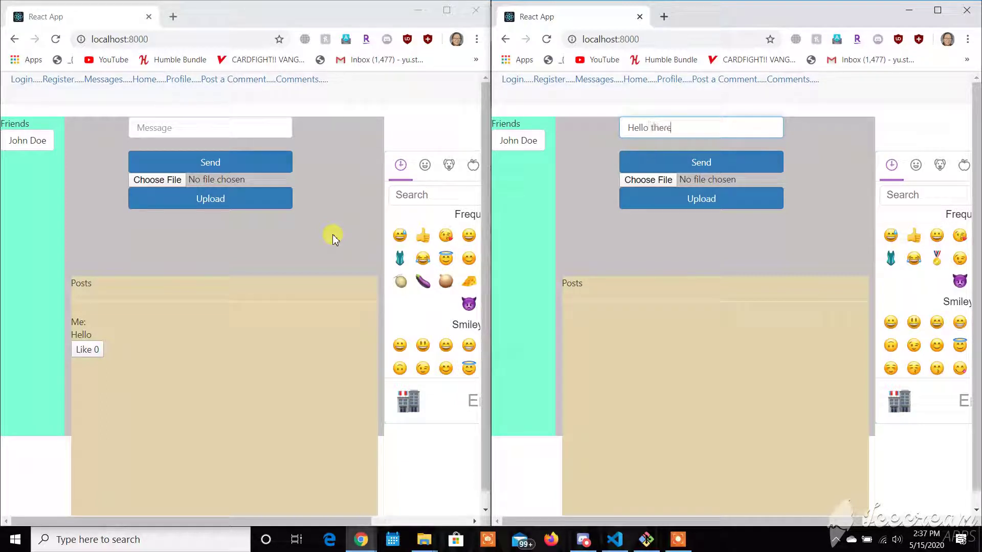
click(725, 164)
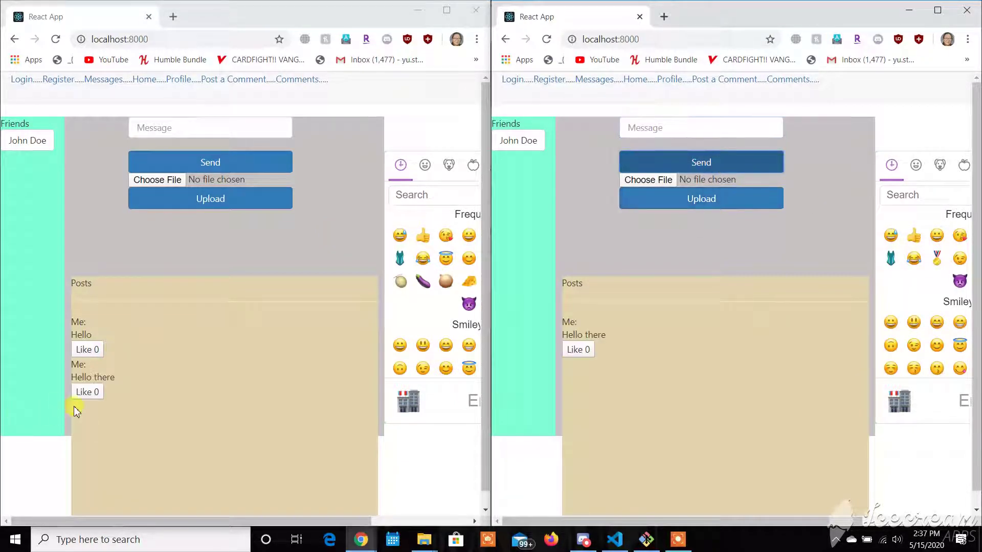
click(194, 127)
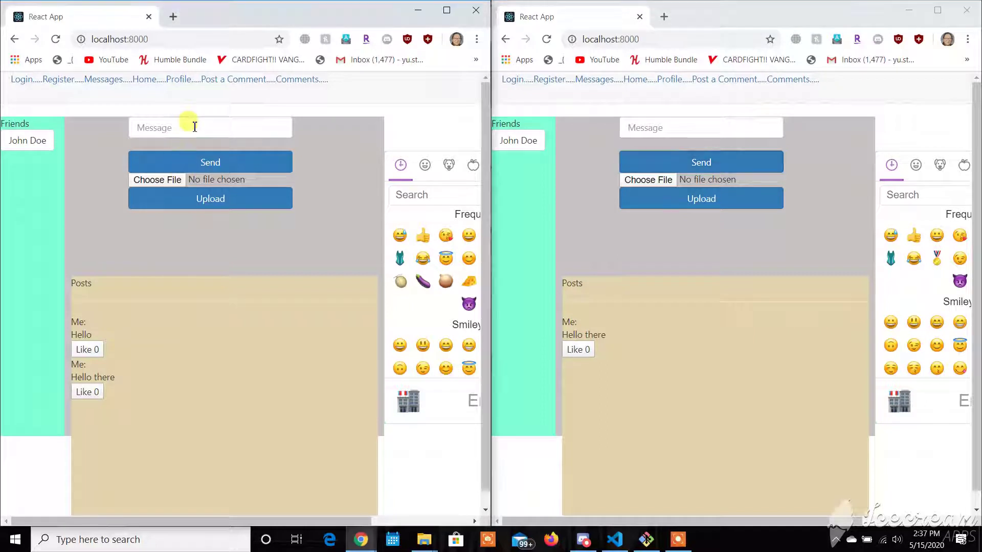
click(189, 128)
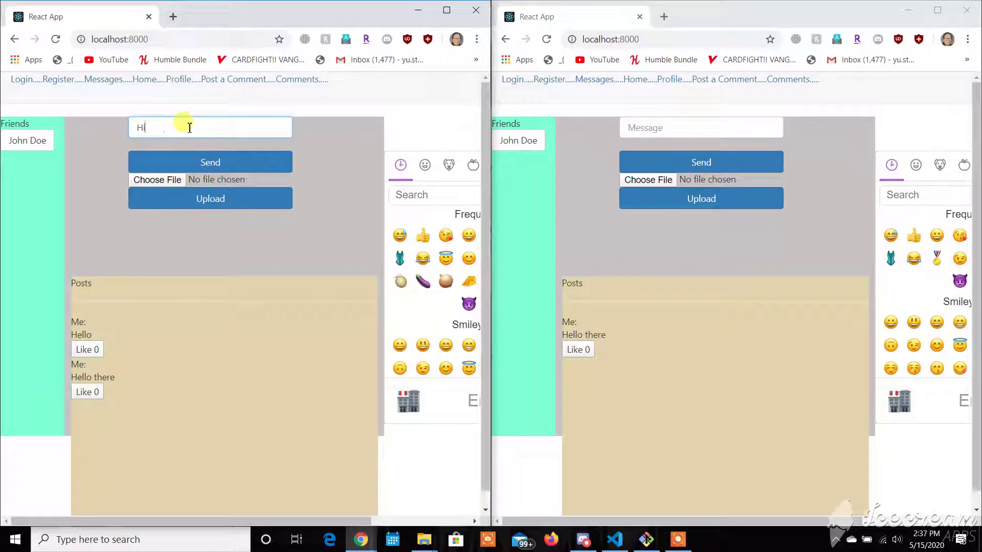
text(Hi)
click(231, 160)
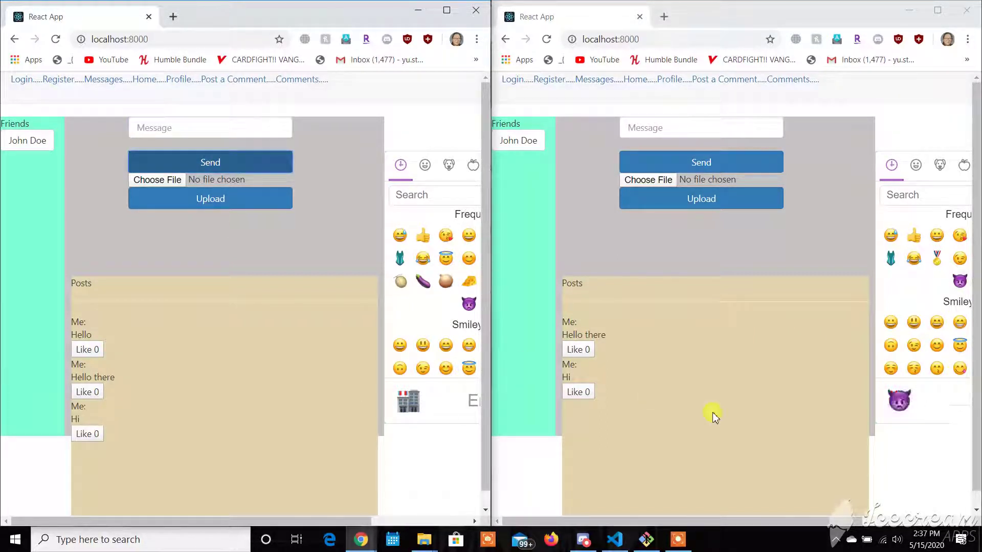
- Post a thumbs-up and sweat-smile emoji message from the right window
click(914, 234)
click(890, 234)
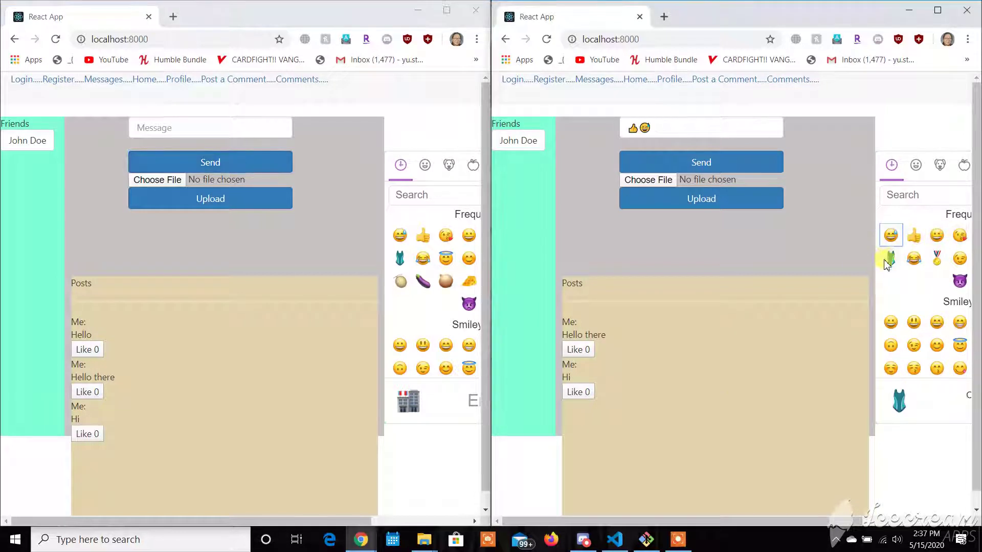
click(690, 161)
- Post hot pepper, clown, cat, anxious face and pile-of-poo emojis from the left window
drag(320, 516, 394, 511)
click(395, 281)
scroll(425, 302, down, 2)
scroll(424, 303, down, 2)
click(418, 305)
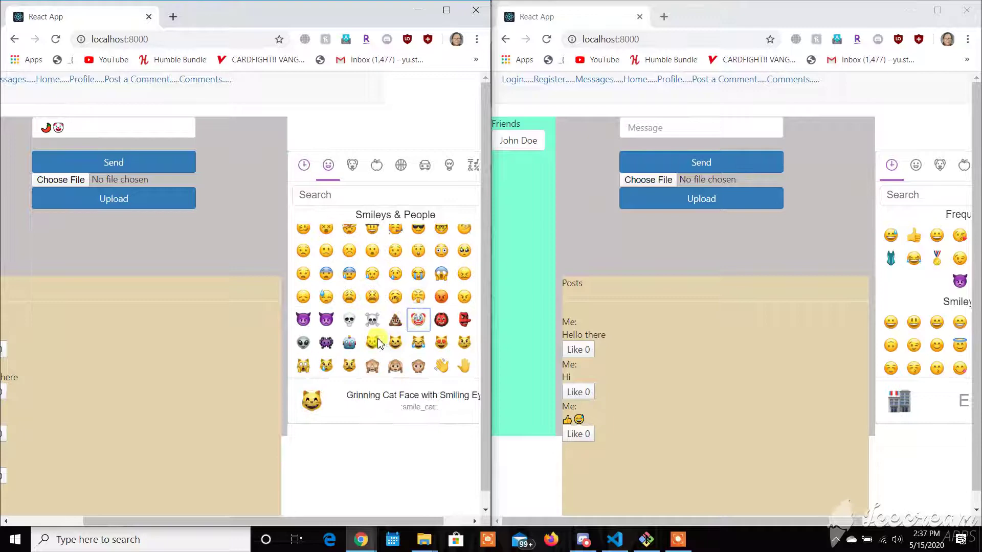
click(373, 340)
click(350, 274)
click(394, 317)
scroll(394, 317, down, 3)
click(164, 168)
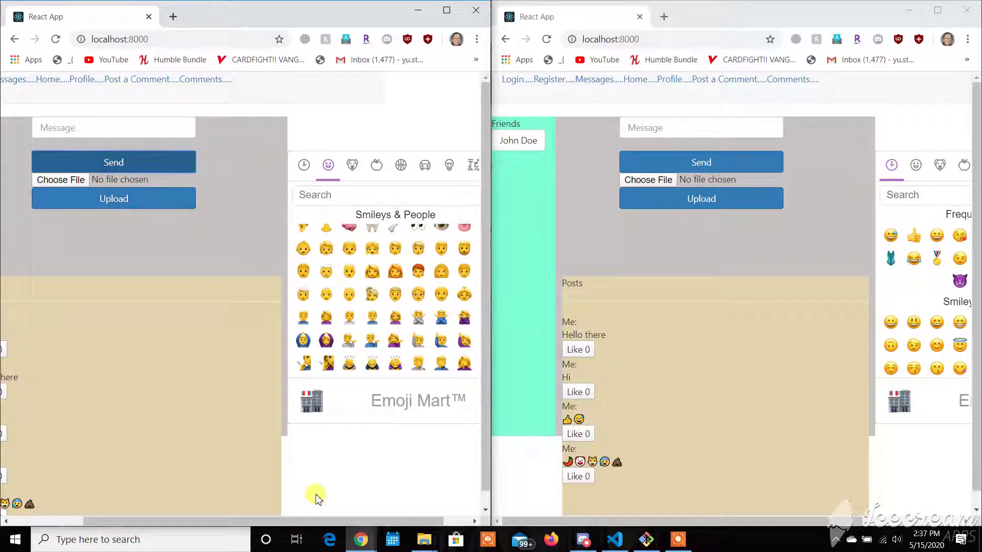
drag(313, 520, 234, 520)
scroll(170, 338, down, 1)
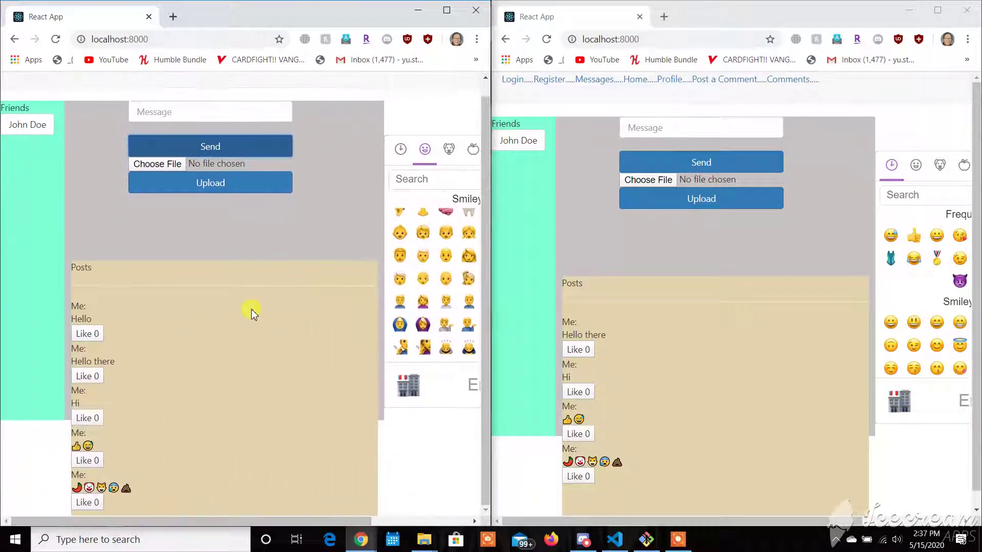
- Like the posts so every post shows 1 like in both windows
click(585, 438)
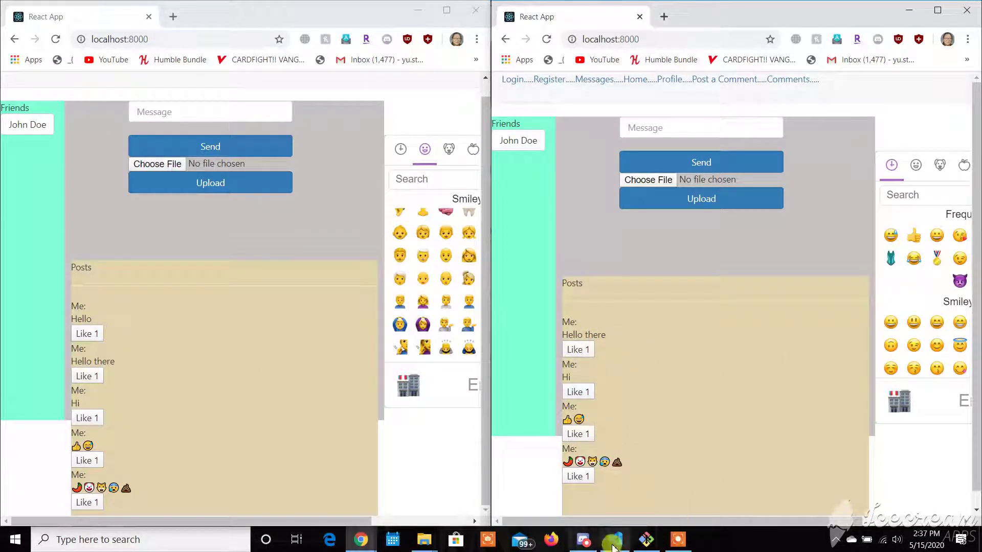
click(340, 526)
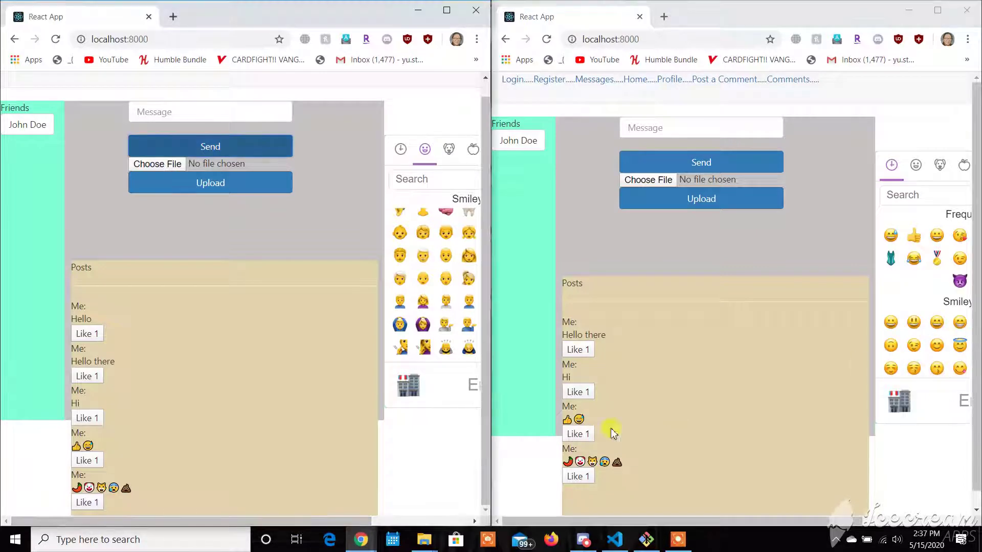
- Maximize the window and view the friend's profile with Bloomberg and SUNY Buffalo details
click(457, 15)
click(25, 136)
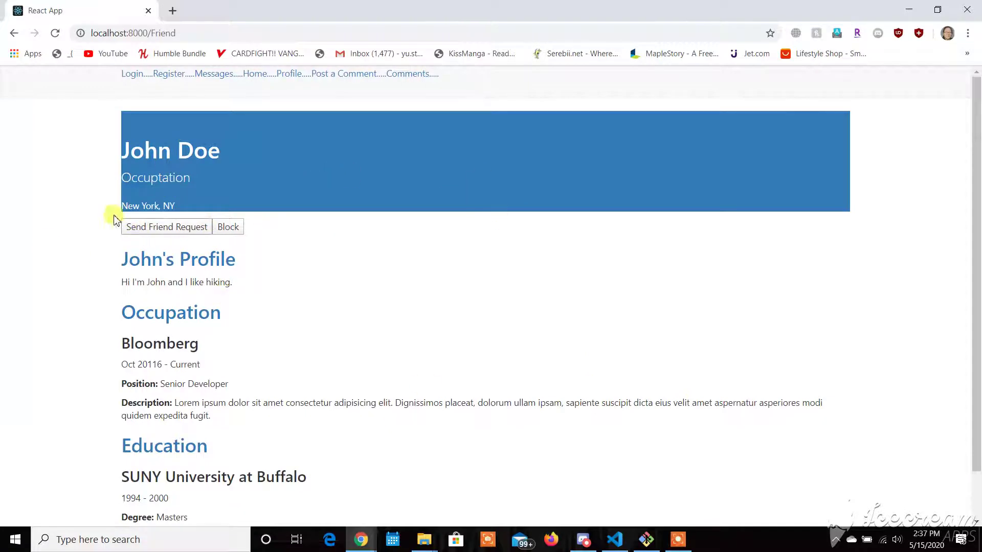
scroll(300, 354, down, 1)
scroll(139, 127, up, 1)
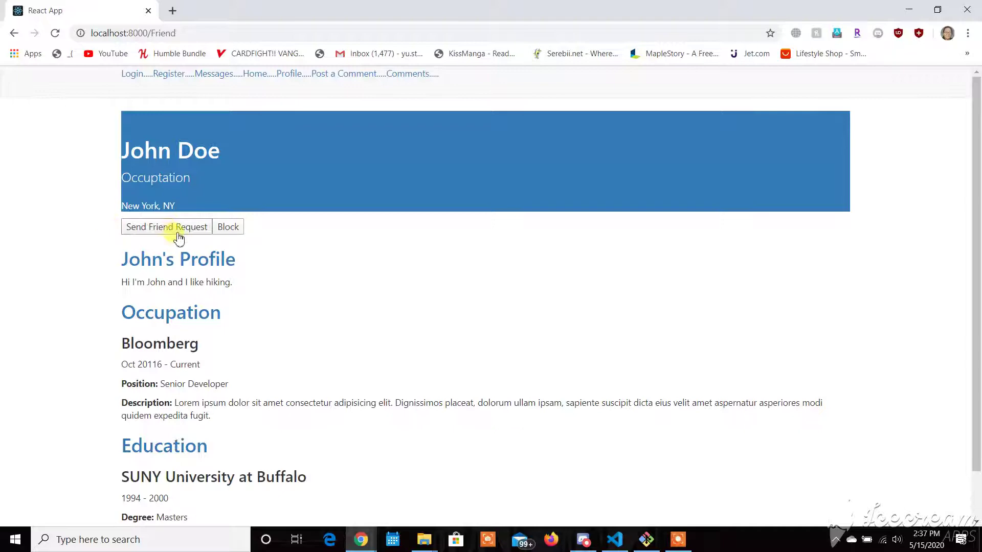
scroll(214, 259, down, 3)
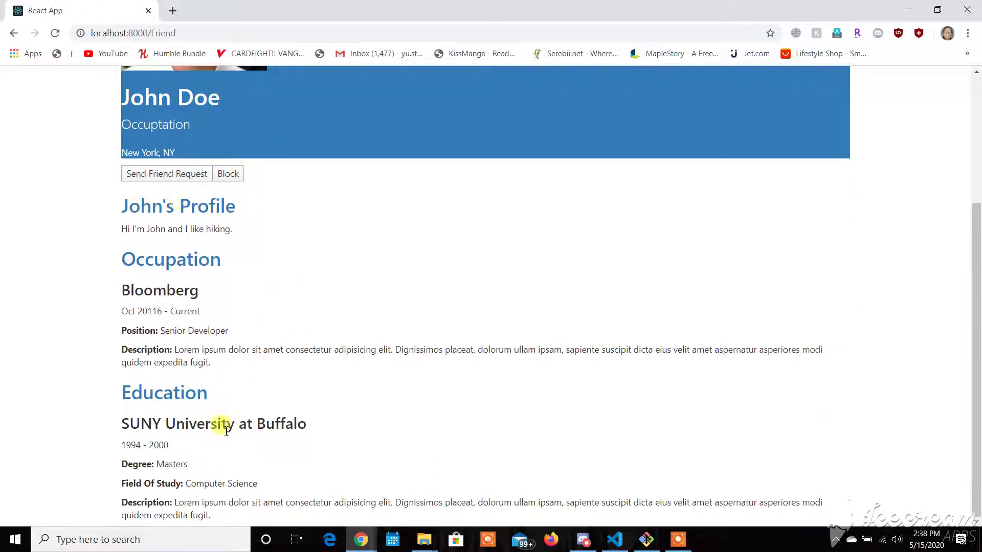
scroll(250, 154, up, 3)
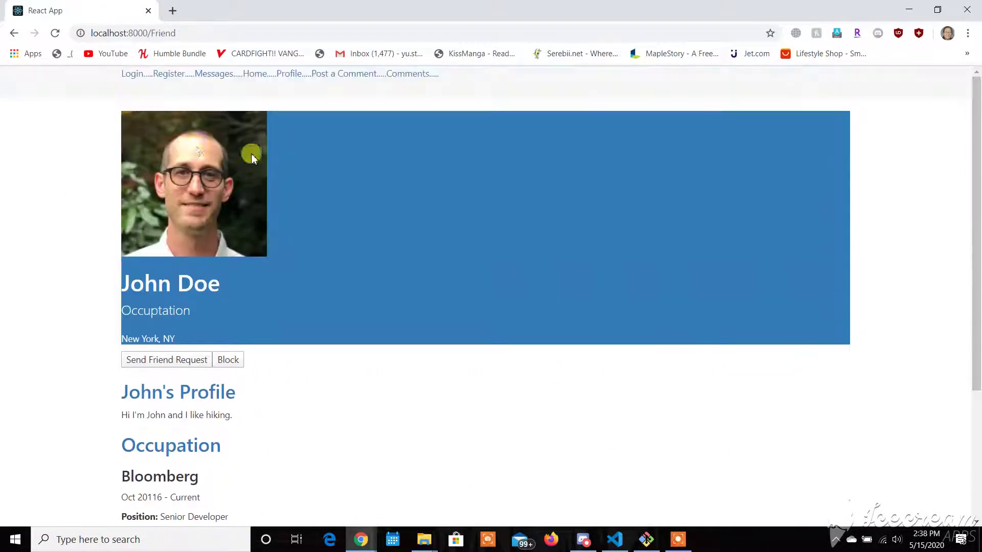
click(253, 77)
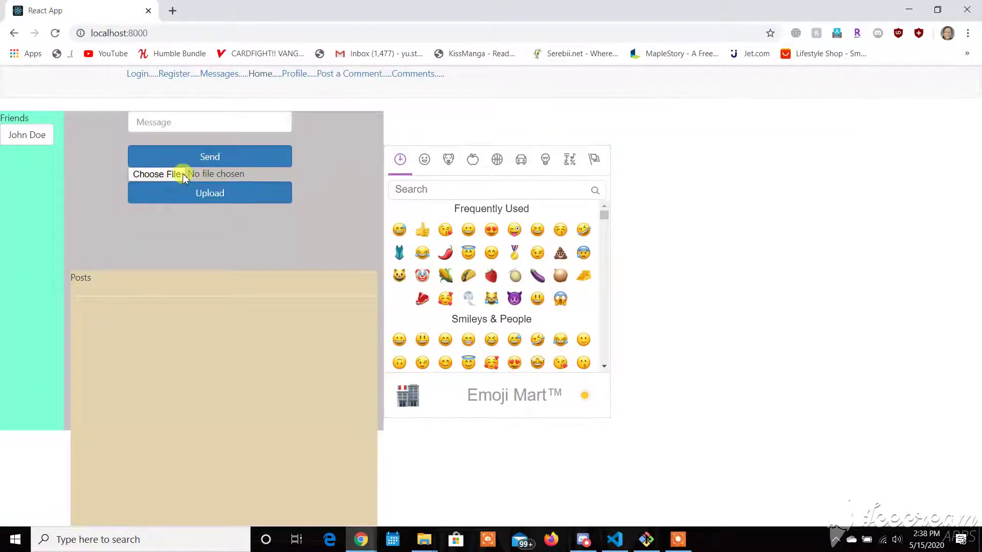
click(276, 186)
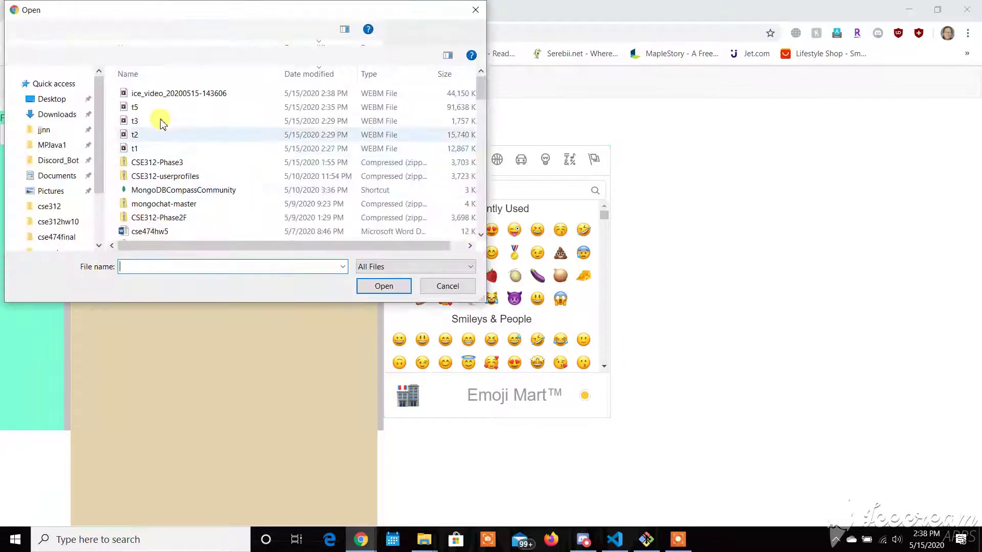
click(169, 148)
click(401, 286)
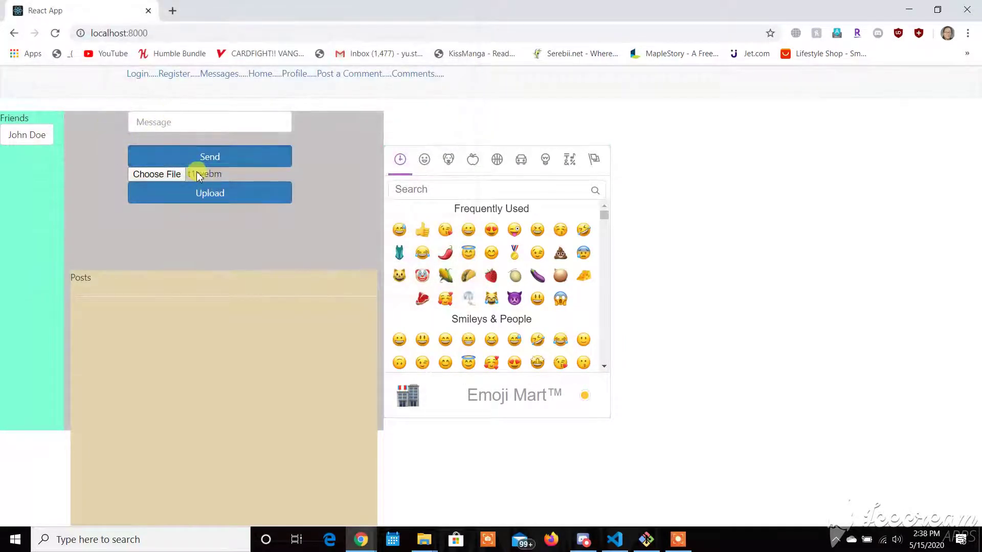
click(138, 173)
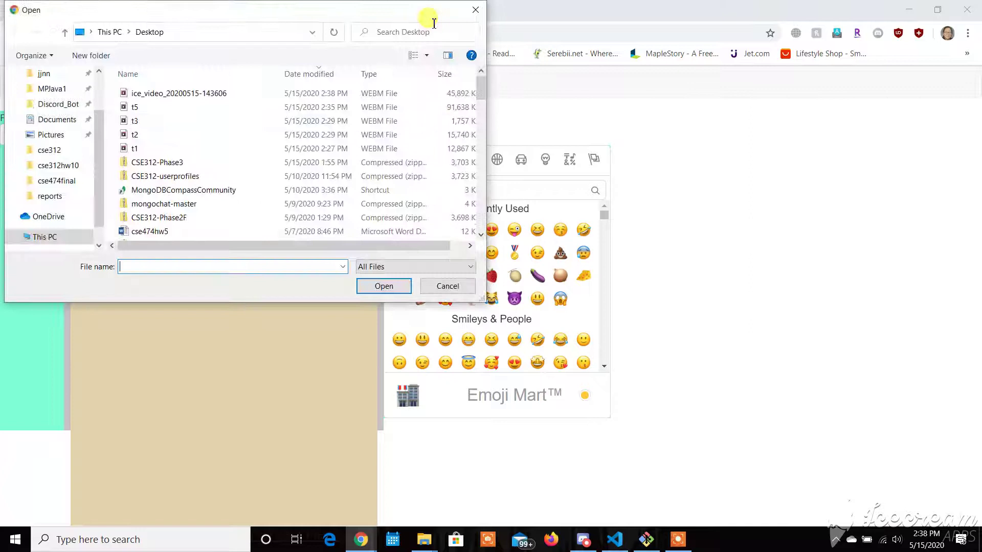
click(470, 10)
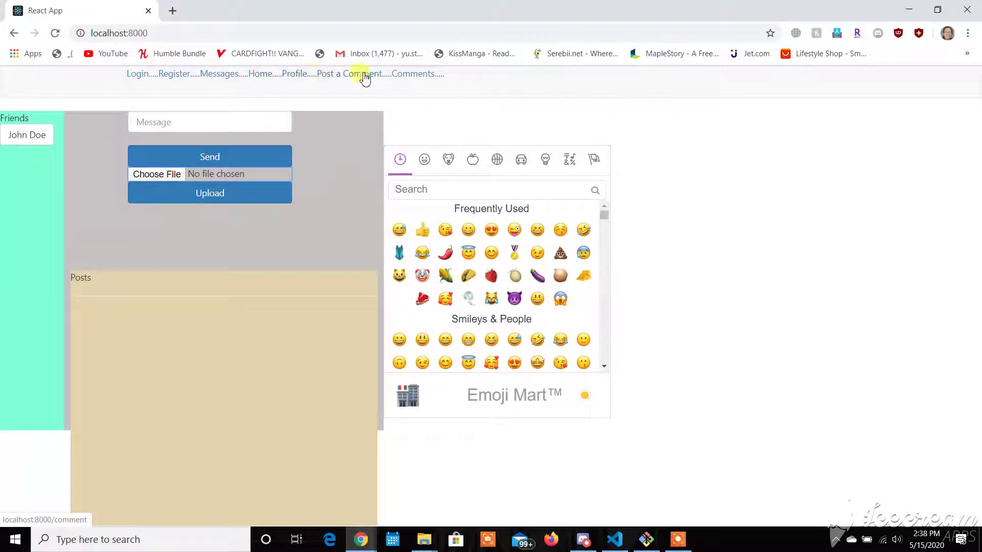
- Submit a comment under username 'Me' on the Make a Comment page
click(411, 75)
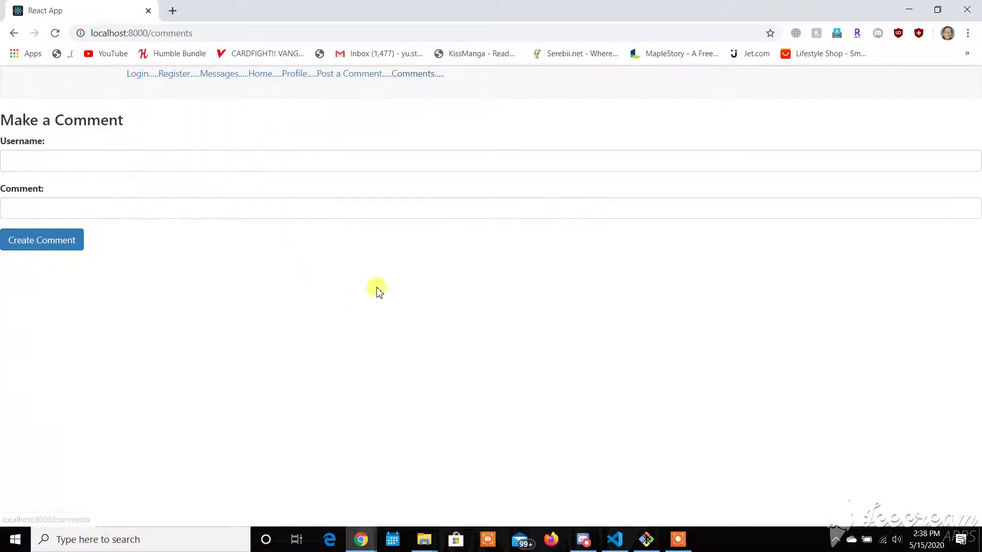
click(171, 160)
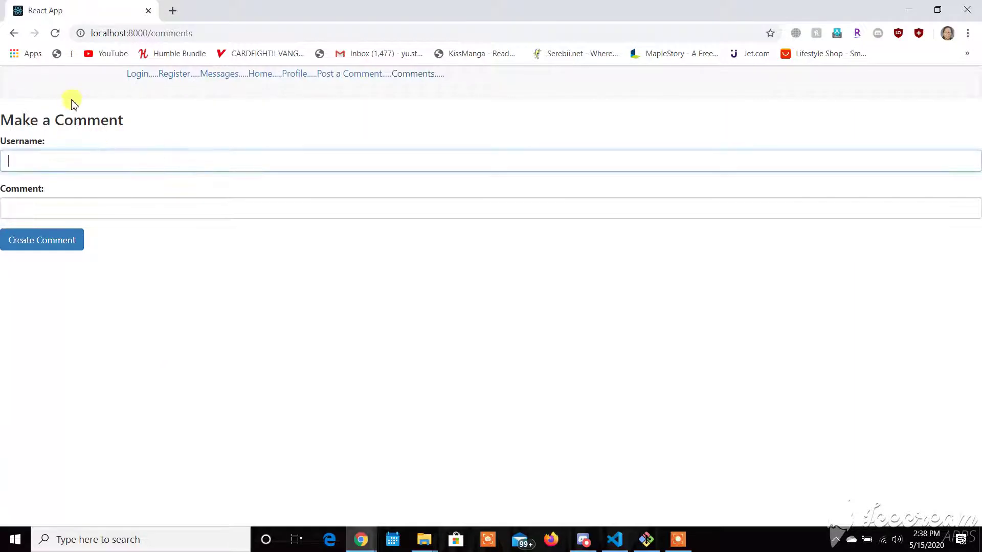
text(Me)
key(Tab)
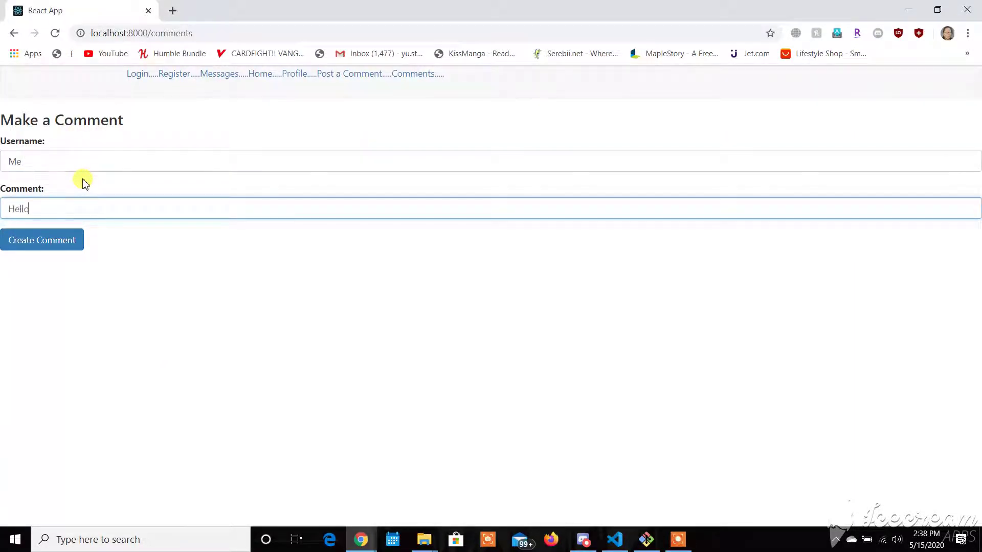
click(74, 239)
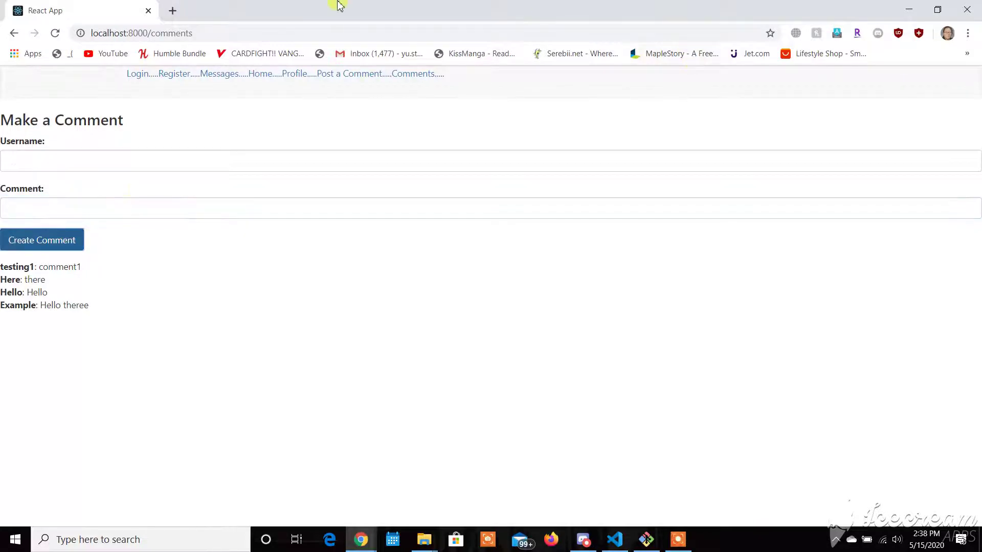
- Snap the comments window left and submit a 'comment' entry from the right window
key(super+Left)
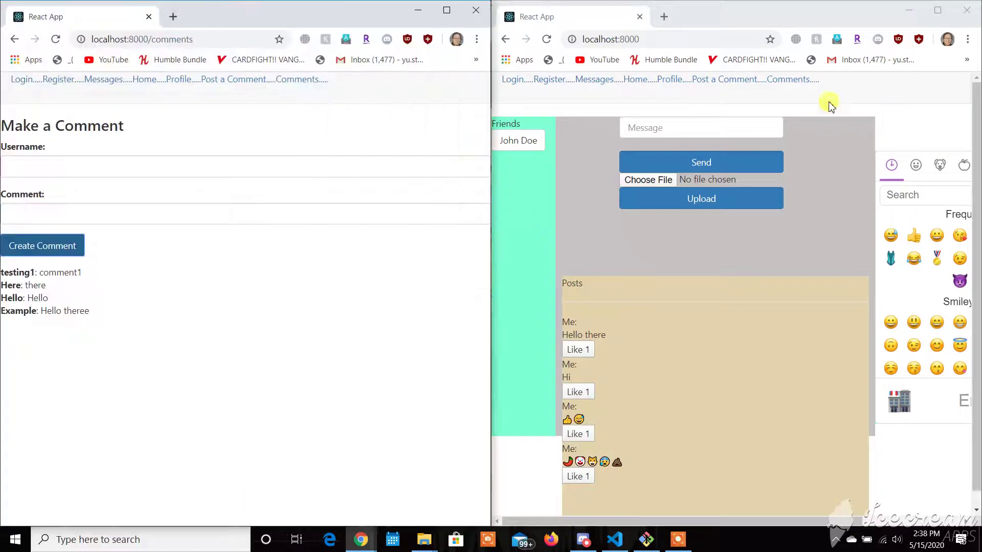
click(807, 80)
click(589, 163)
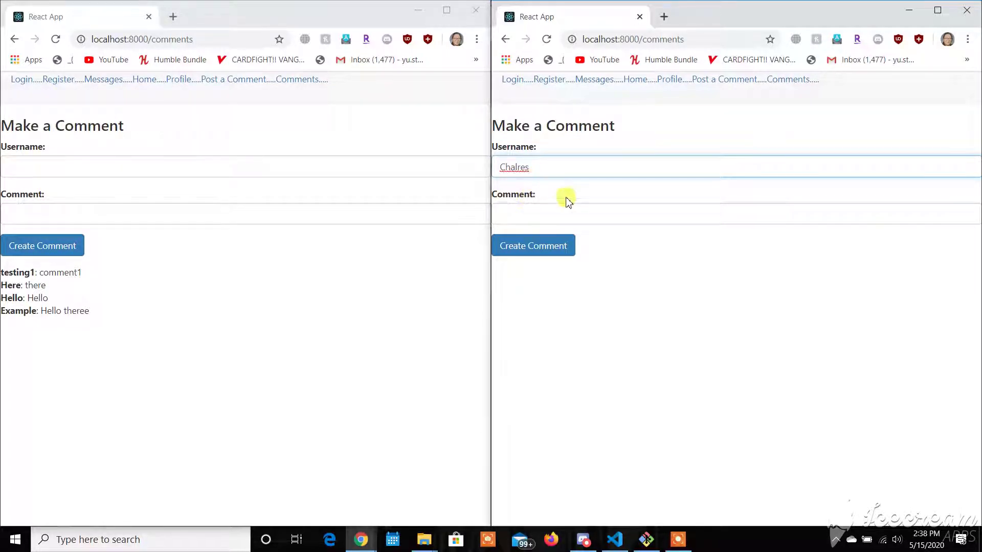
click(573, 210)
text(comment)
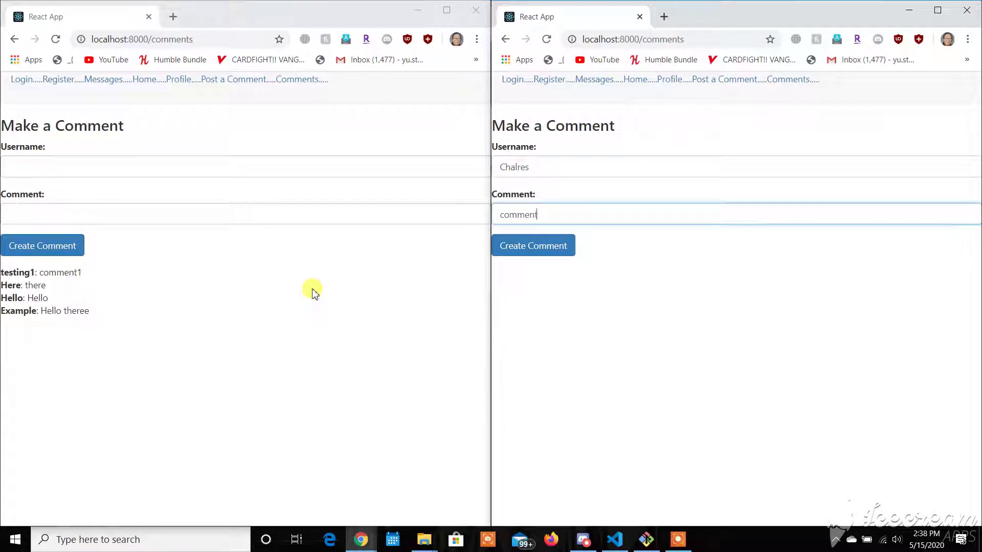
click(519, 245)
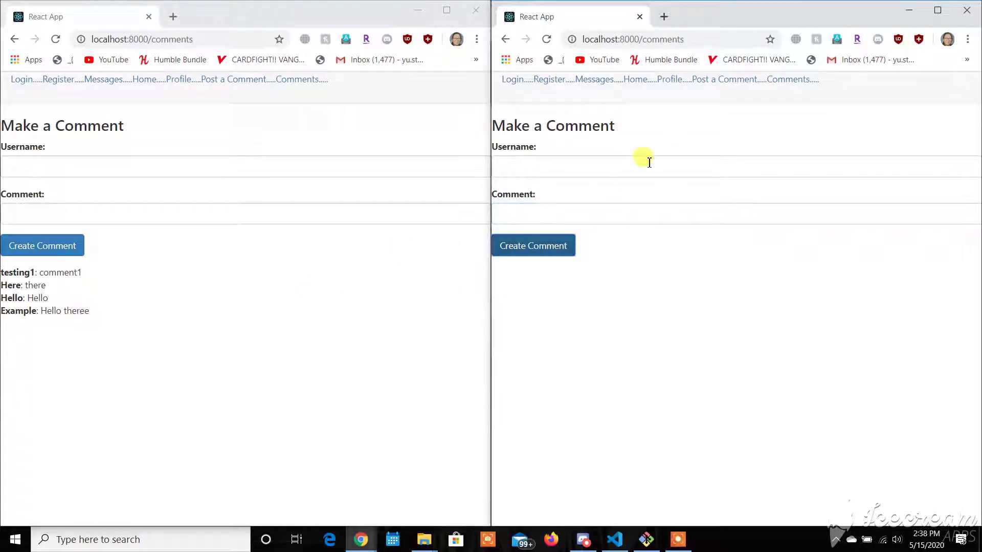
- Check the new entry in the right window's refreshed comment list
click(720, 84)
click(652, 89)
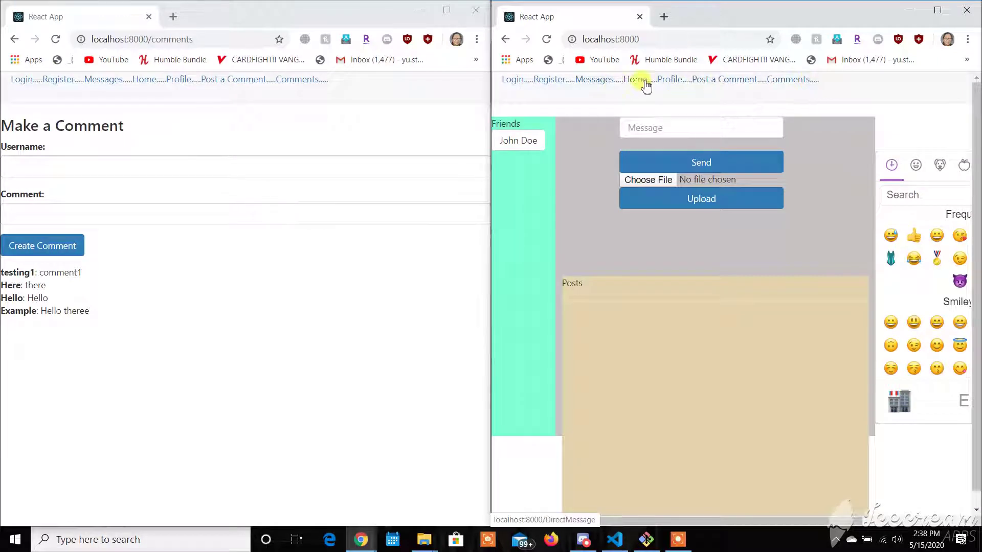
click(782, 82)
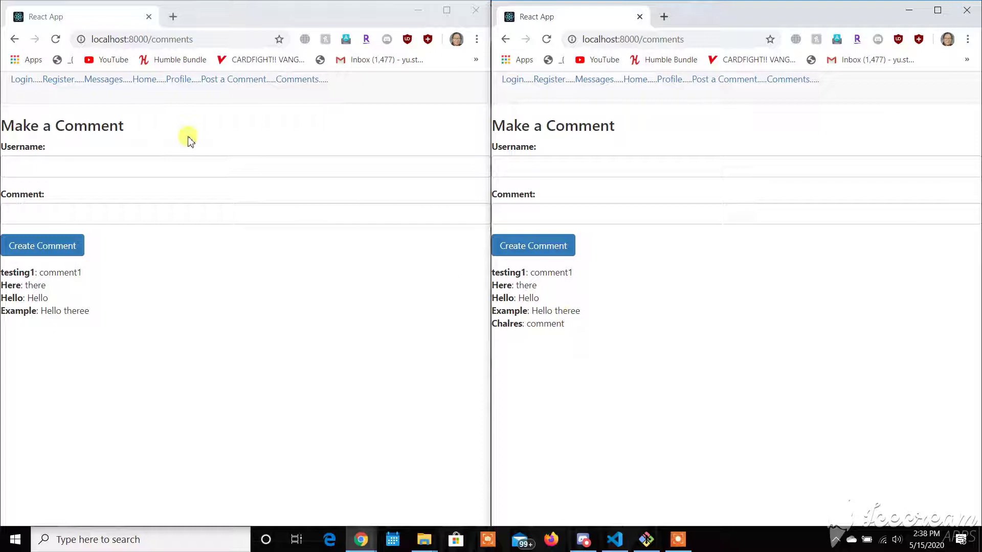
drag(544, 276, 559, 300)
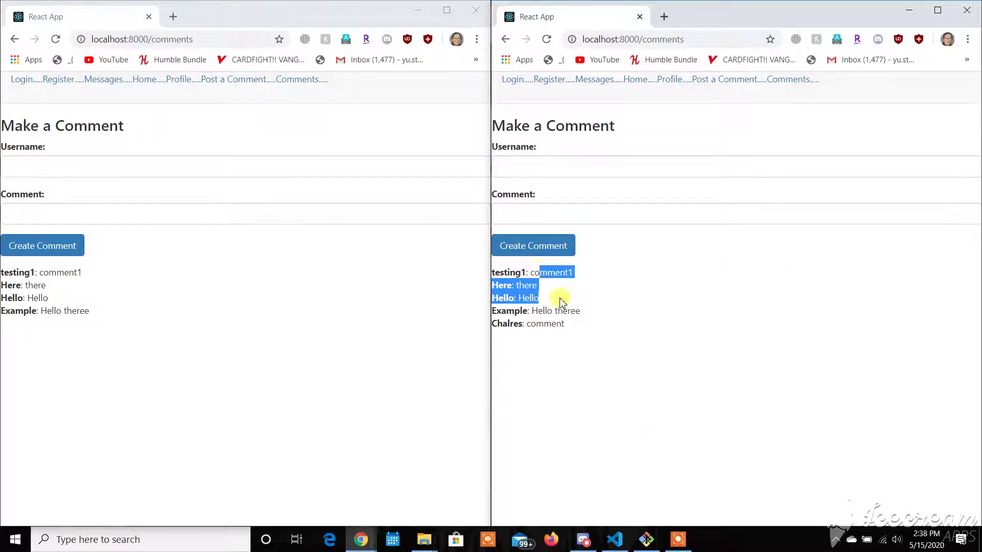
click(569, 343)
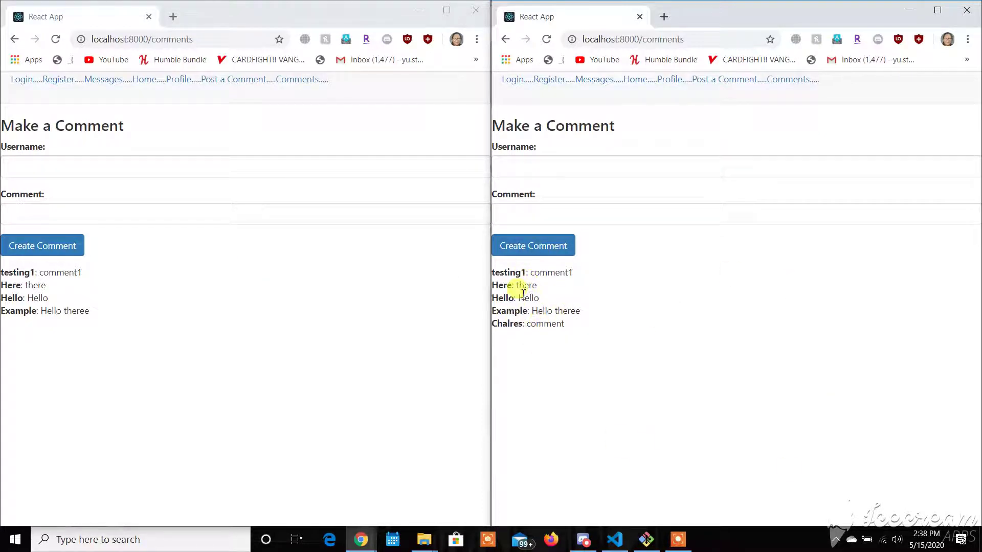
drag(545, 276, 529, 309)
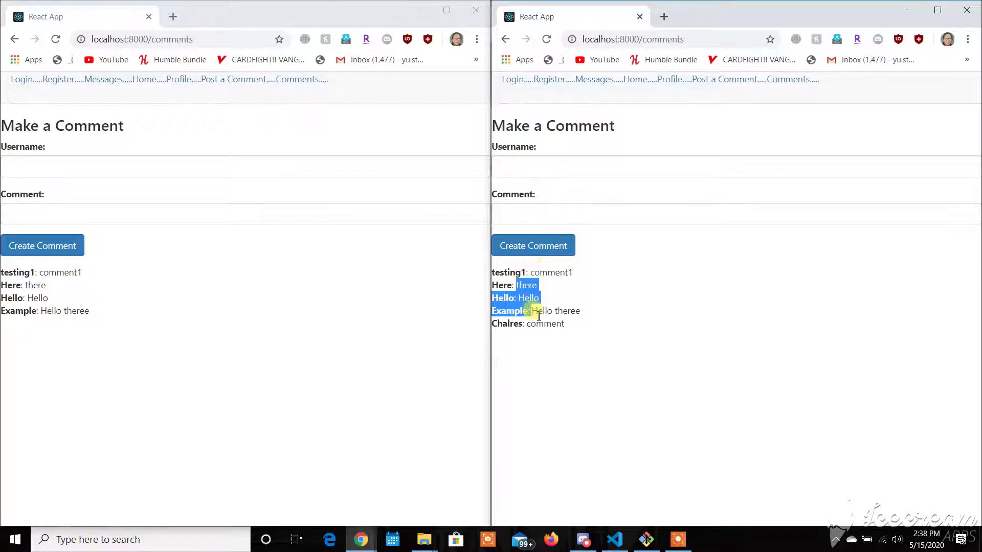
click(539, 320)
- Submit the comment 'Here' as Testing2 from the left window
click(143, 166)
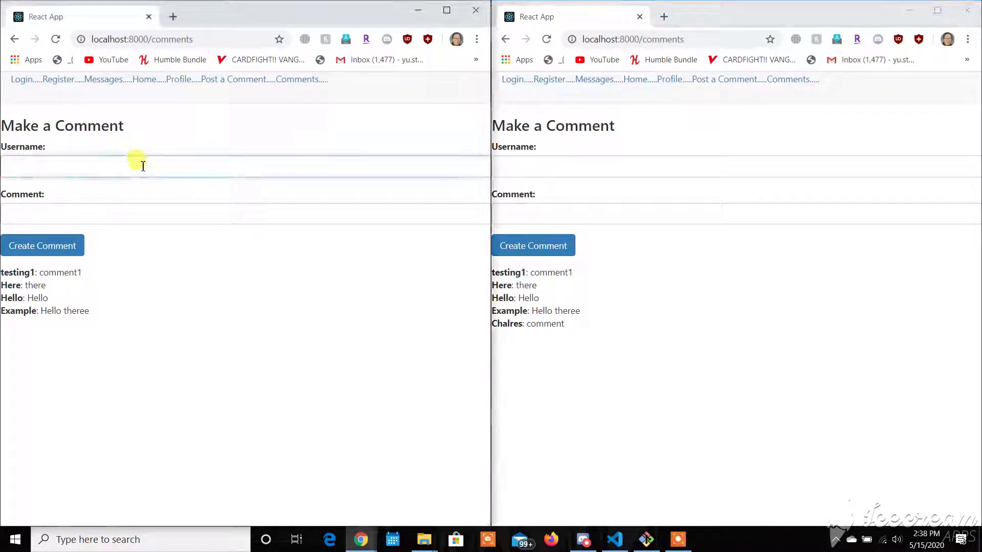
text(Testing2)
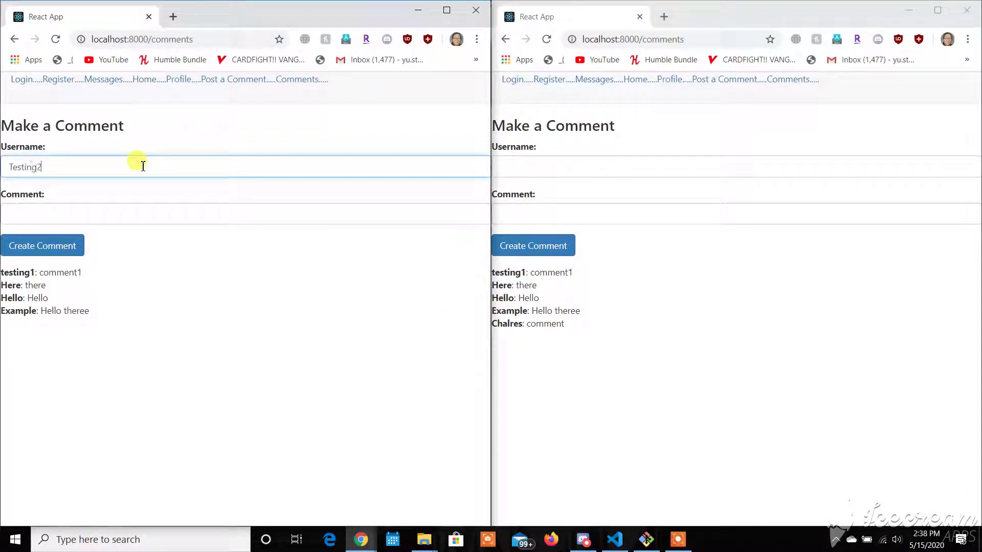
click(110, 208)
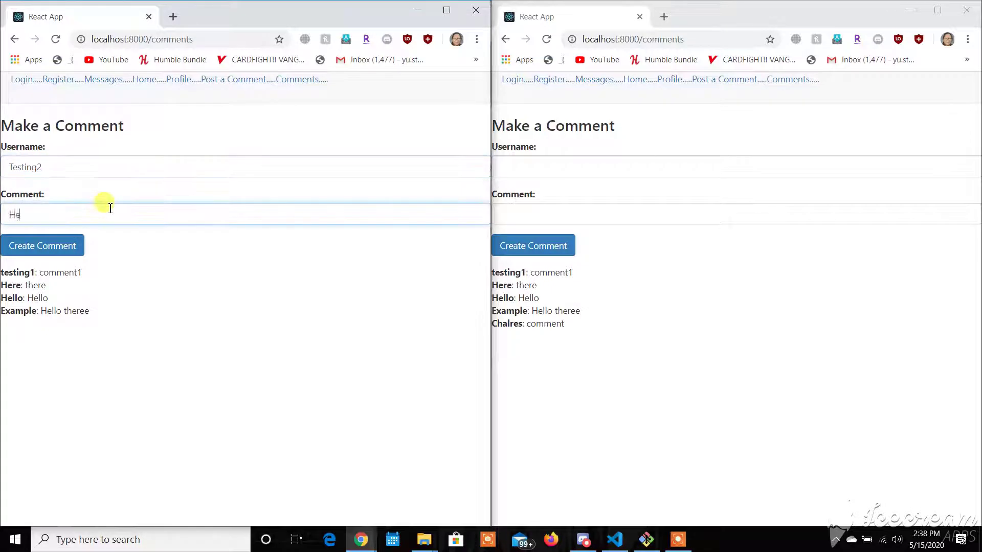
click(44, 245)
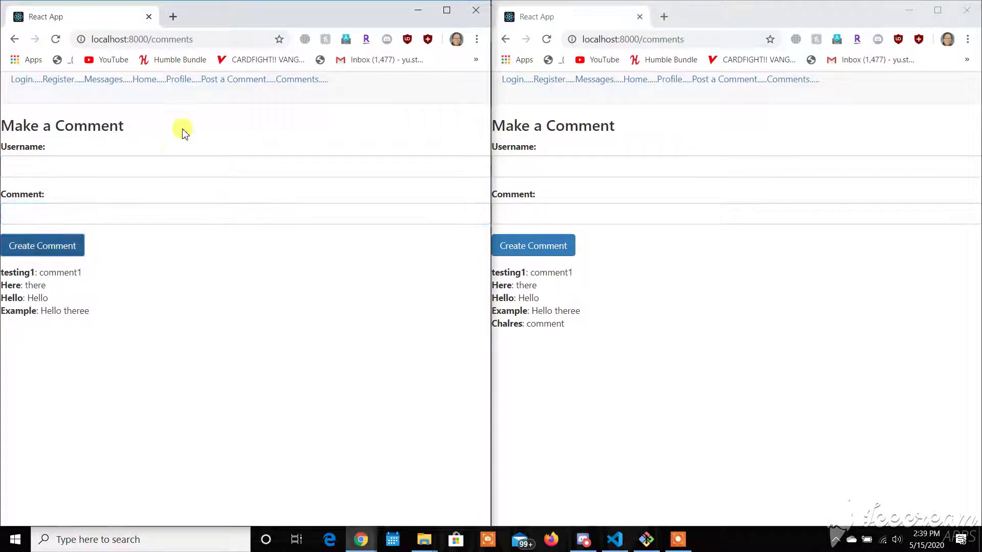
- Refresh both Comments pages to show six comments, then maximize the window
click(182, 82)
click(302, 81)
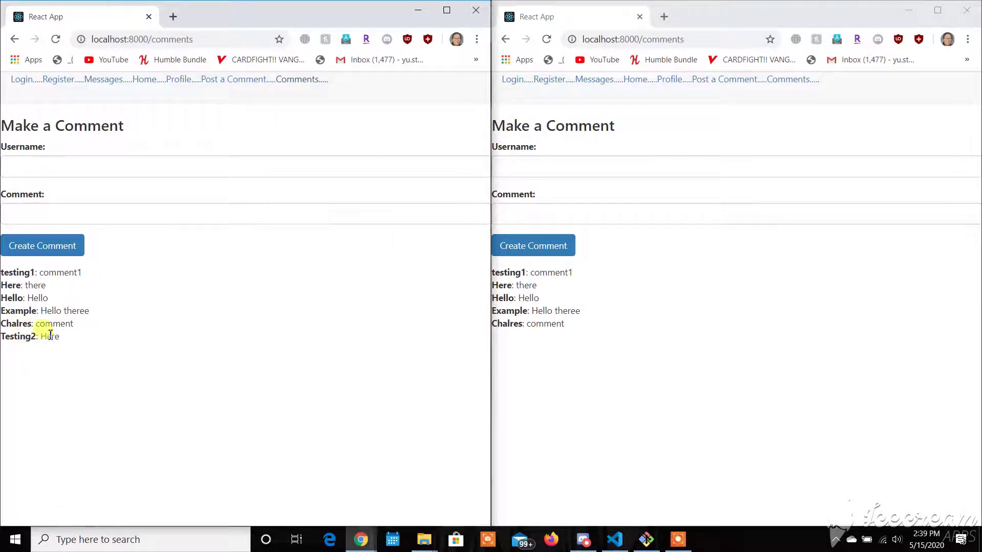
click(611, 81)
click(795, 80)
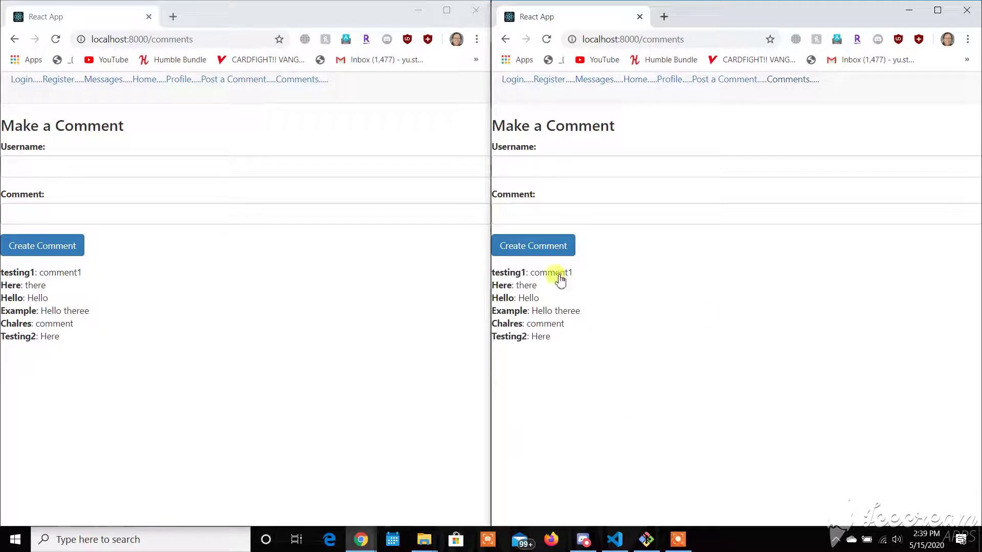
drag(507, 291, 494, 260)
click(580, 333)
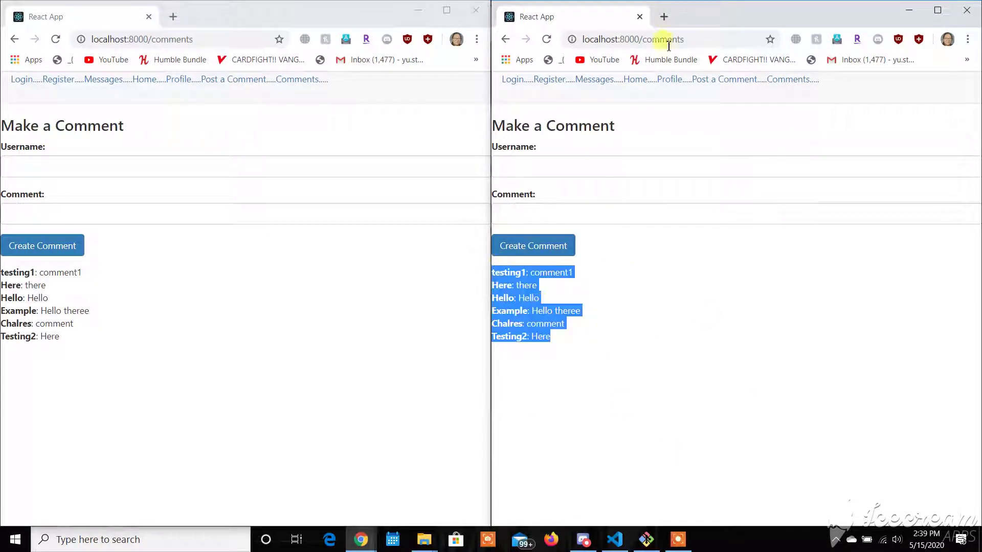
click(458, 15)
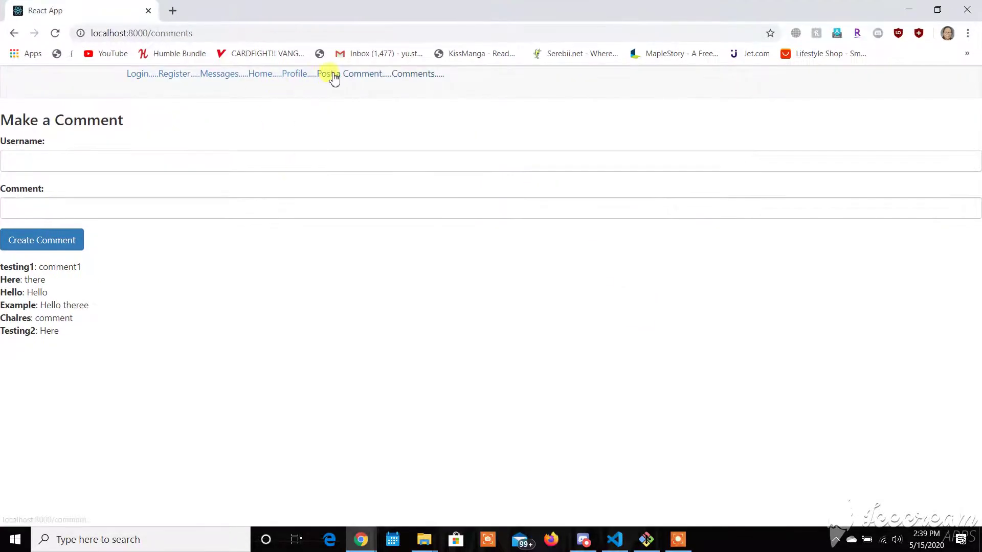
- Browse the Profile, Messages and Home pages, ending on the Profile page
click(284, 75)
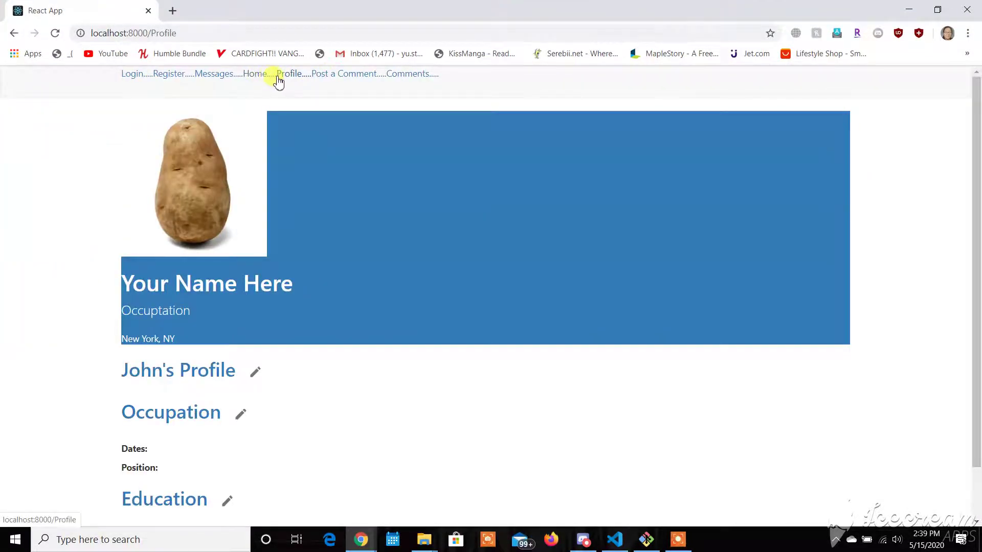
click(224, 76)
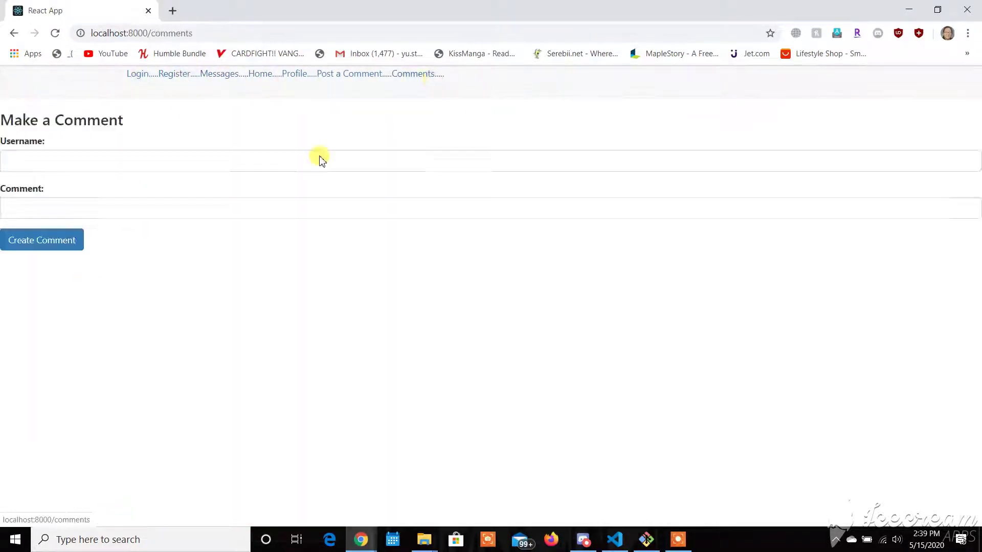
click(261, 75)
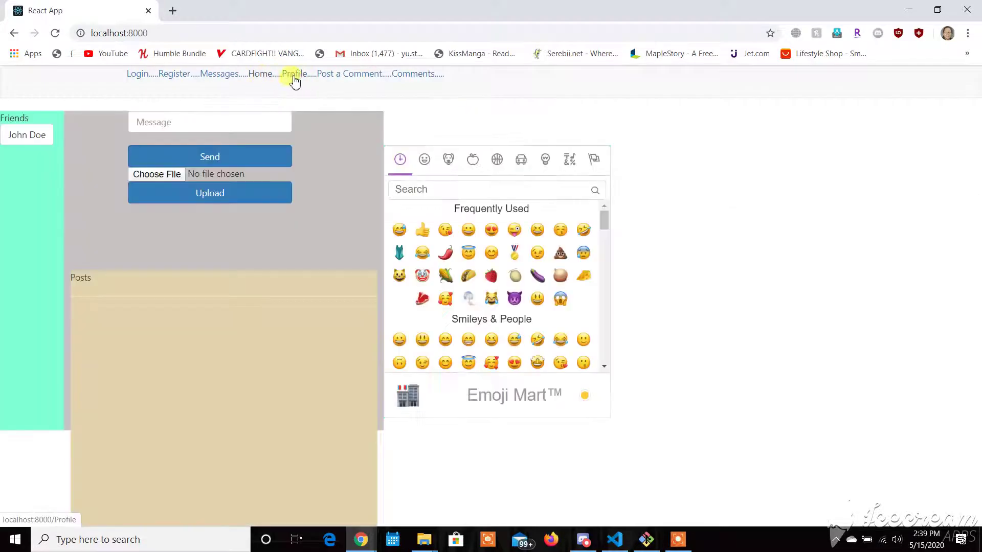
click(292, 76)
scroll(287, 301, down, 1)
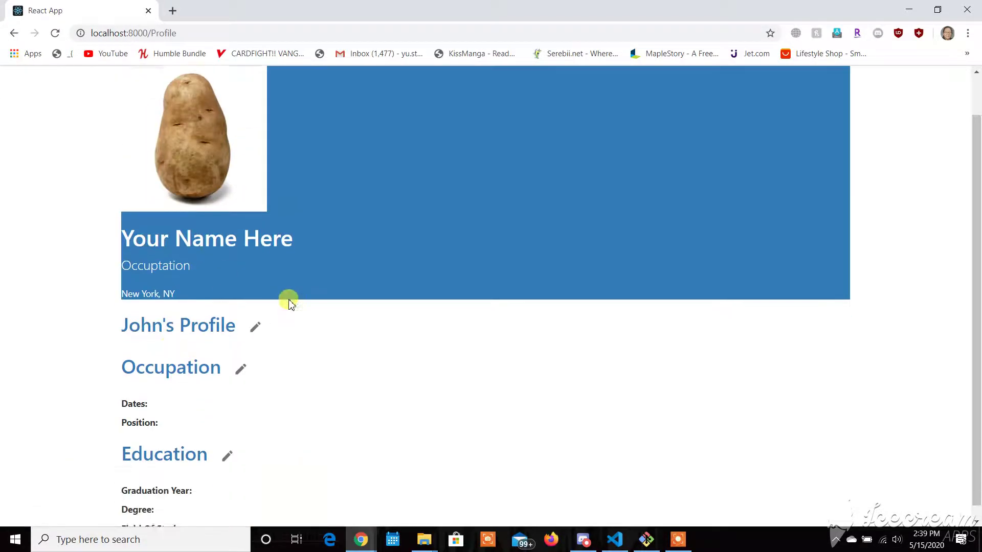
- Write a 'Hello, My name is …' introduction as the profile bio and save it
click(259, 316)
click(409, 304)
text(He)
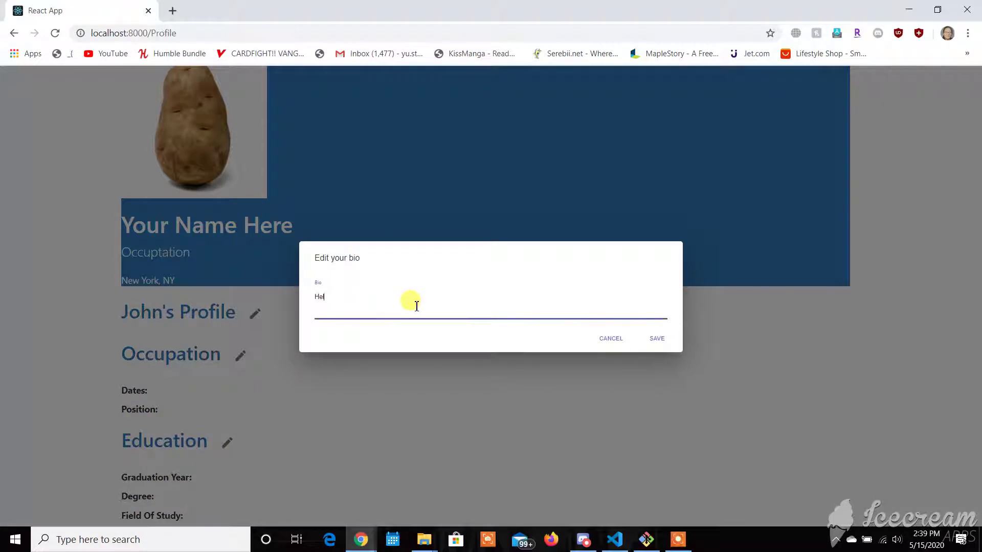
text(llo, My name is john)
click(659, 338)
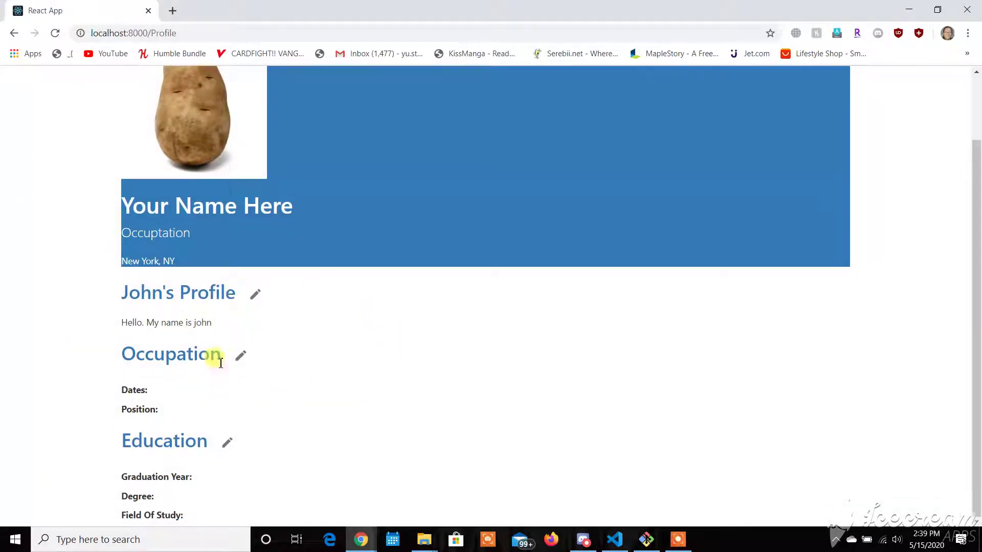
- Set the occupation company to Buffalo with date 5/2020 and save
click(241, 355)
click(442, 271)
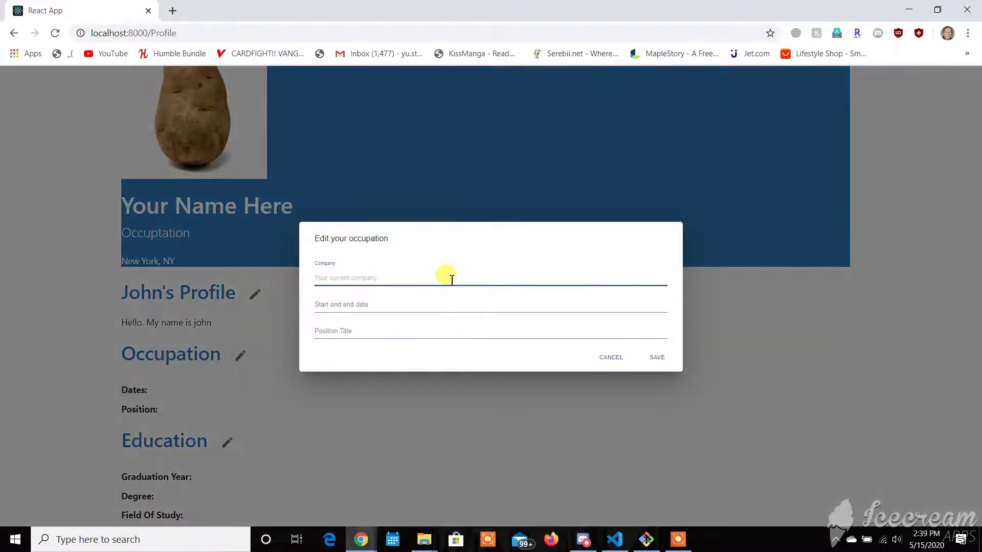
text(Bufflad)
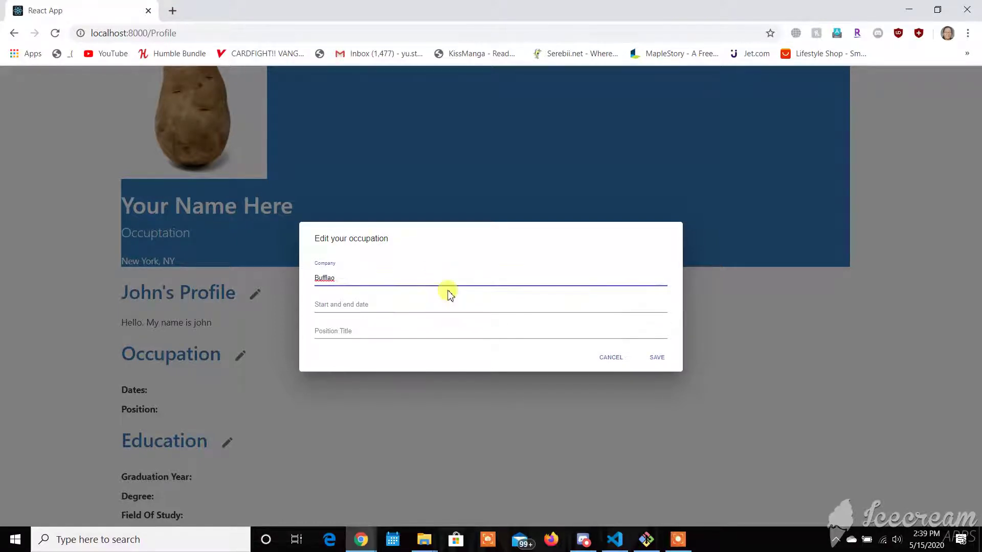
key(BackSpace)
key(BackSpace)
key(BackSpace)
text(alo)
key(Tab)
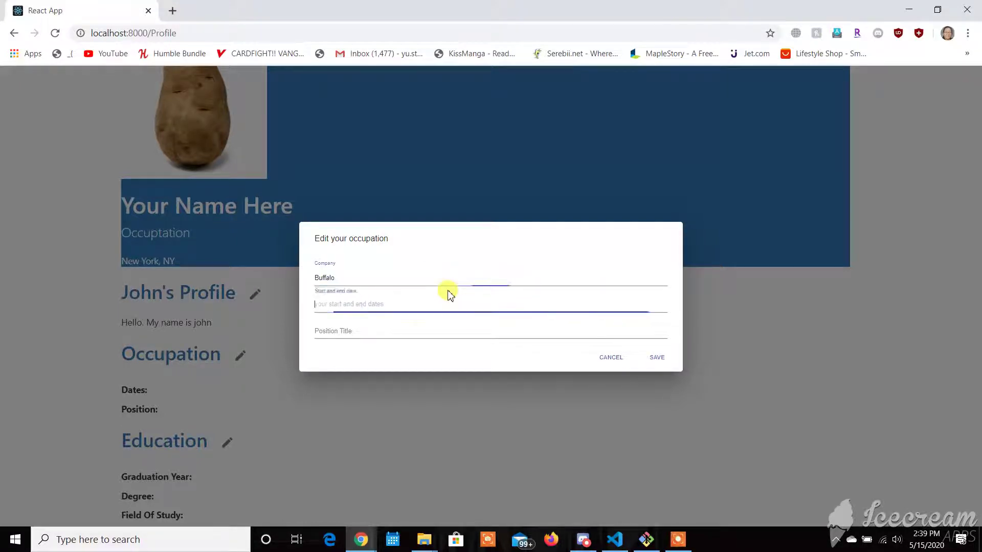
text(5/2020)
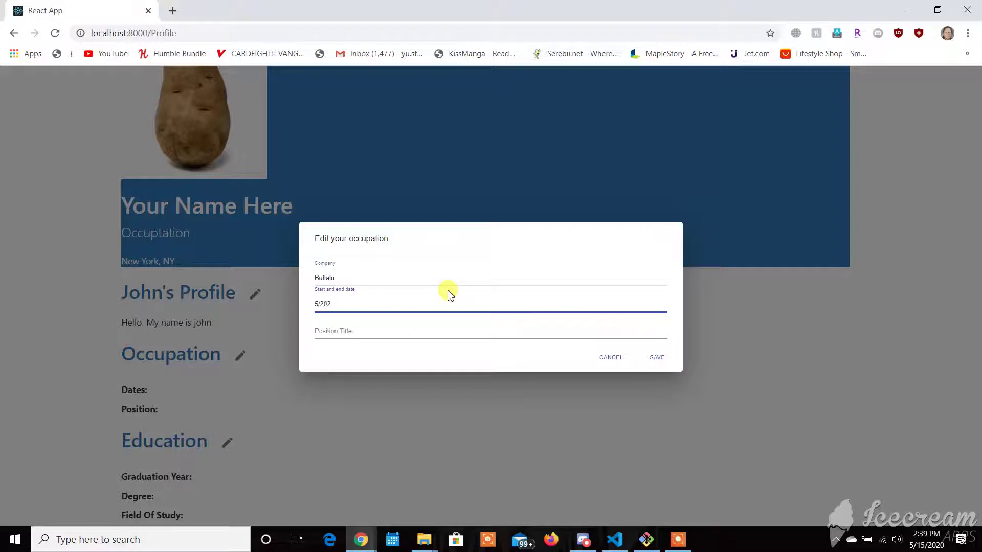
click(658, 357)
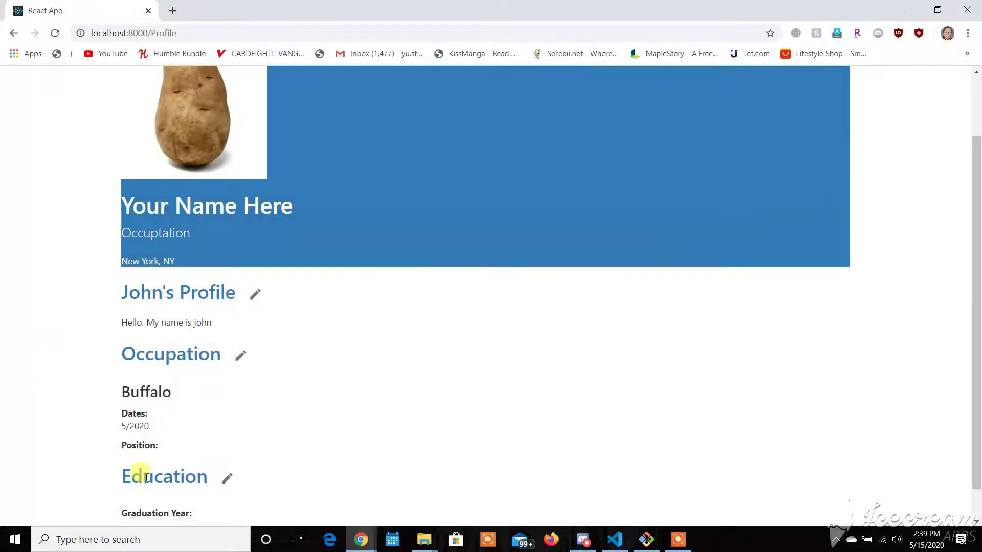
- Set education to school Buffalo, year 2020, degree CS, field of study CS
scroll(164, 435, down, 1)
click(239, 441)
click(412, 260)
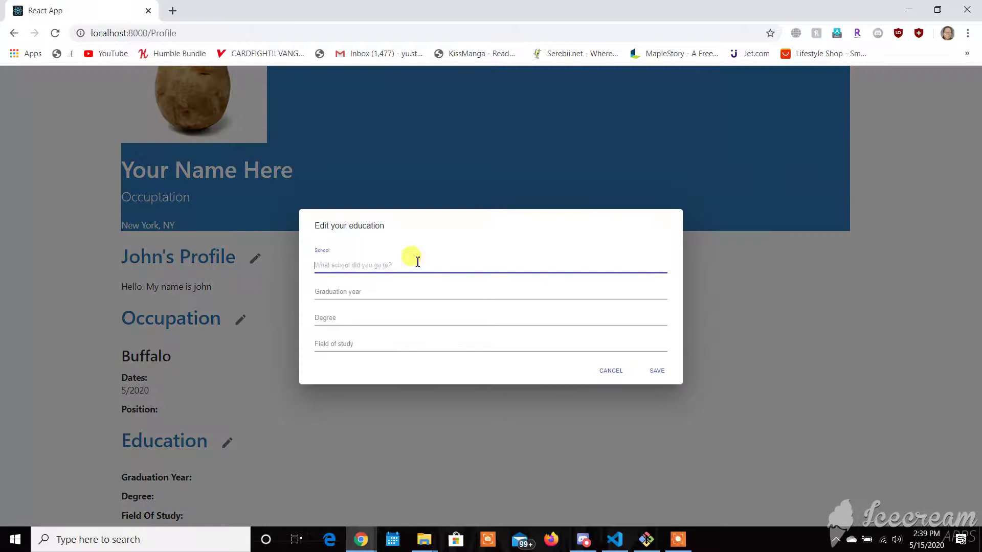
text(Buffalo)
key(Tab)
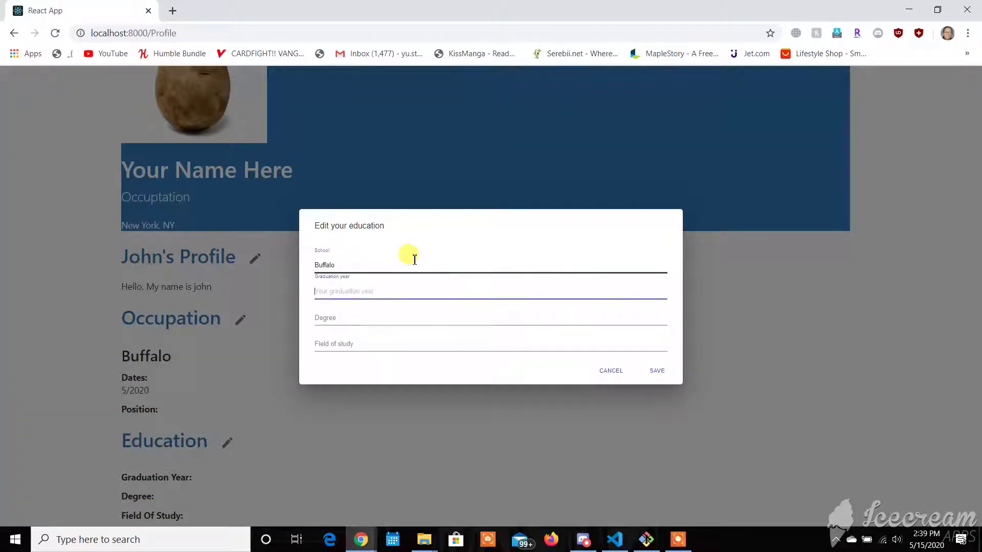
text(2020)
key(Tab)
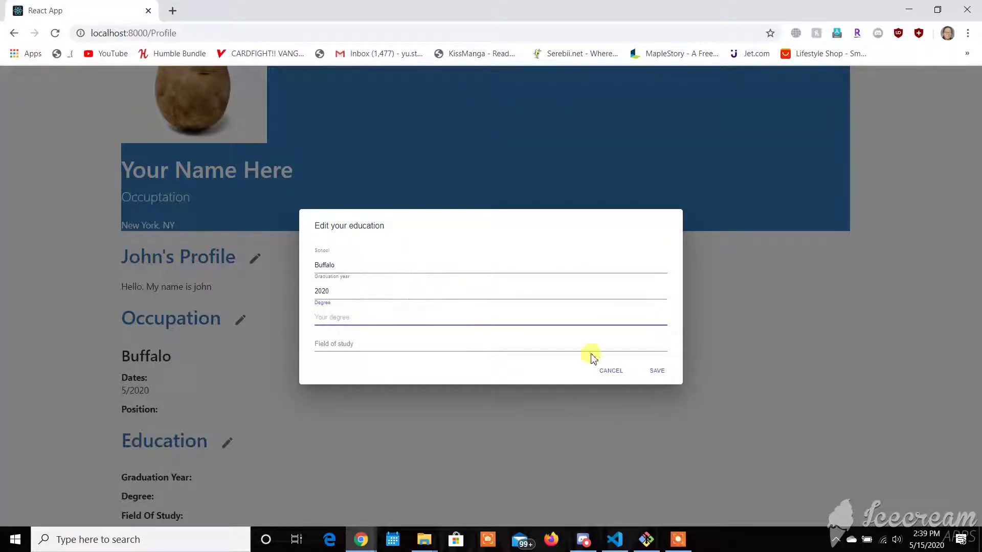
text(CS)
click(577, 347)
text(CS)
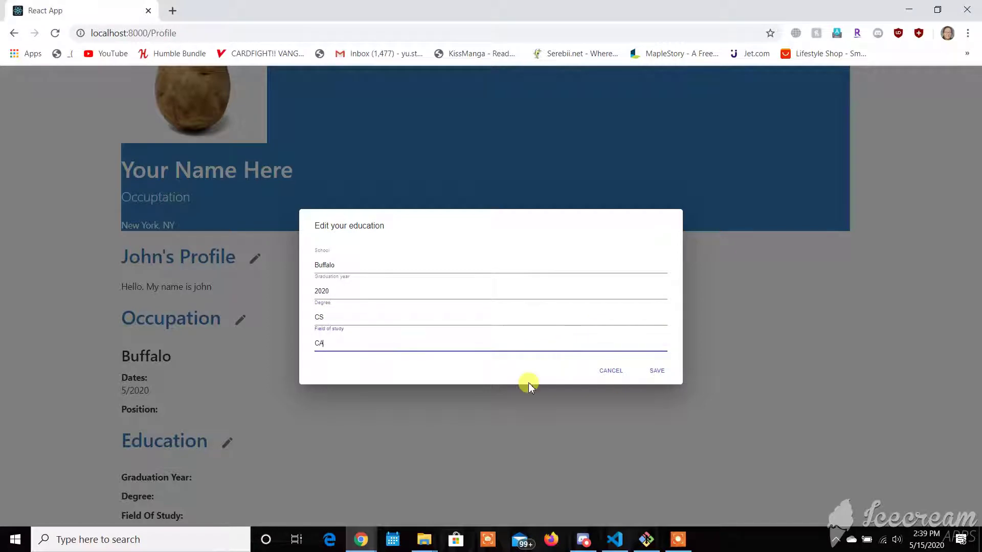
click(658, 372)
scroll(164, 408, down, 1)
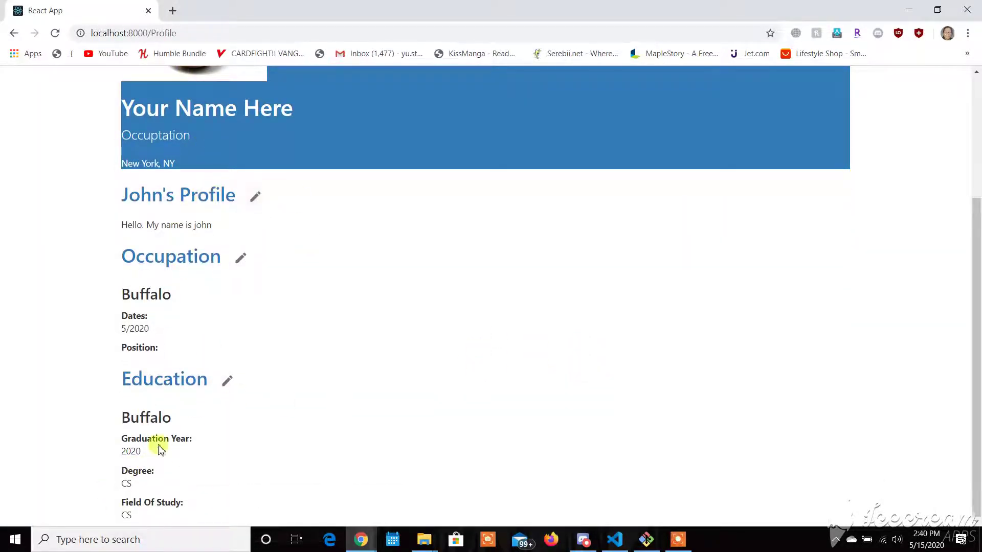
click(227, 381)
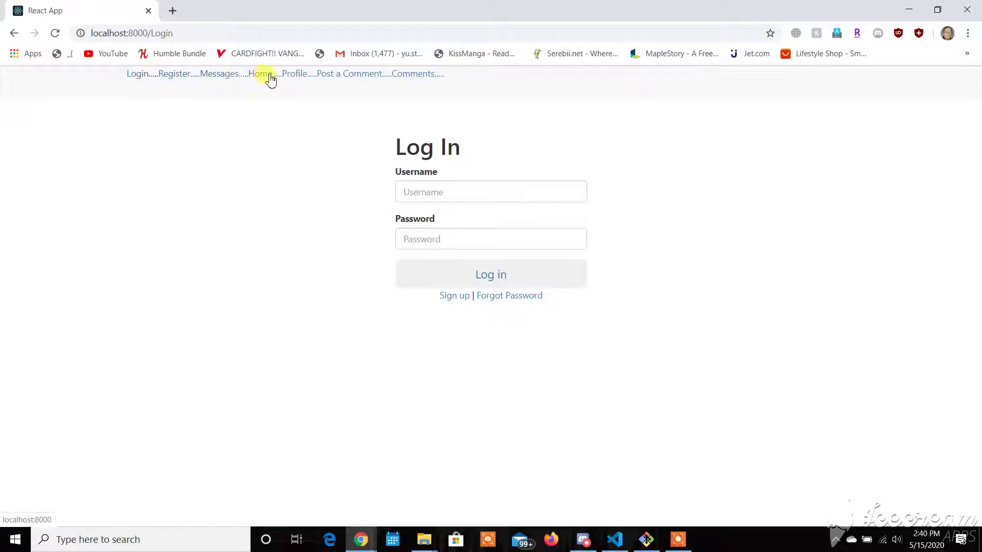
- Visit the app's Home, Profile and Make a Comment pages from the top nav bar
click(269, 78)
click(295, 78)
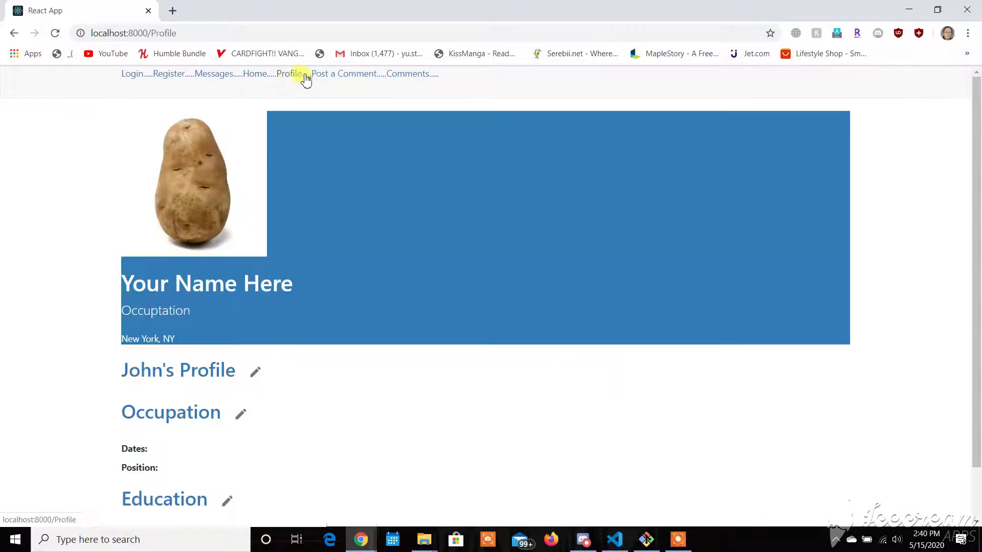
click(335, 76)
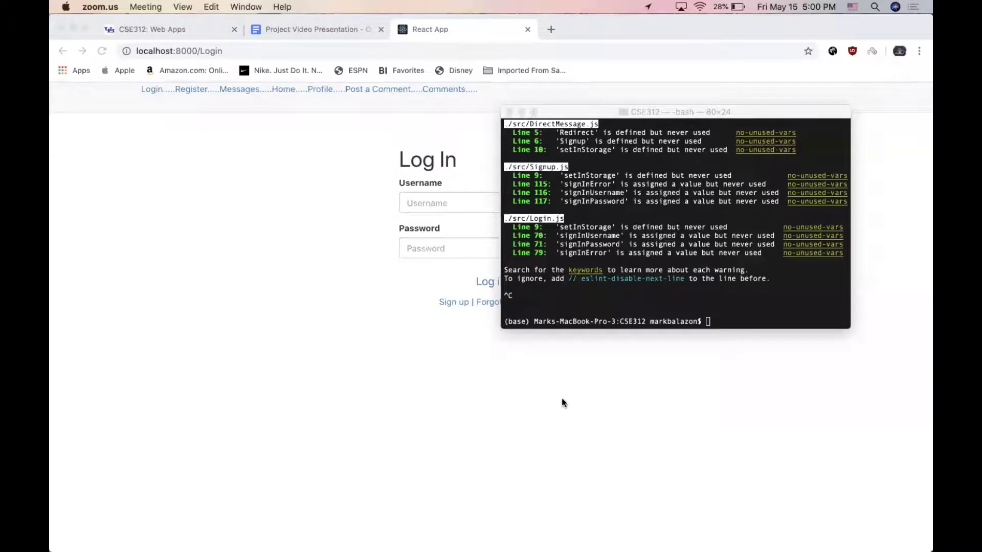
- Run npm start in the Terminal to relaunch the React development server
click(747, 301)
text(np)
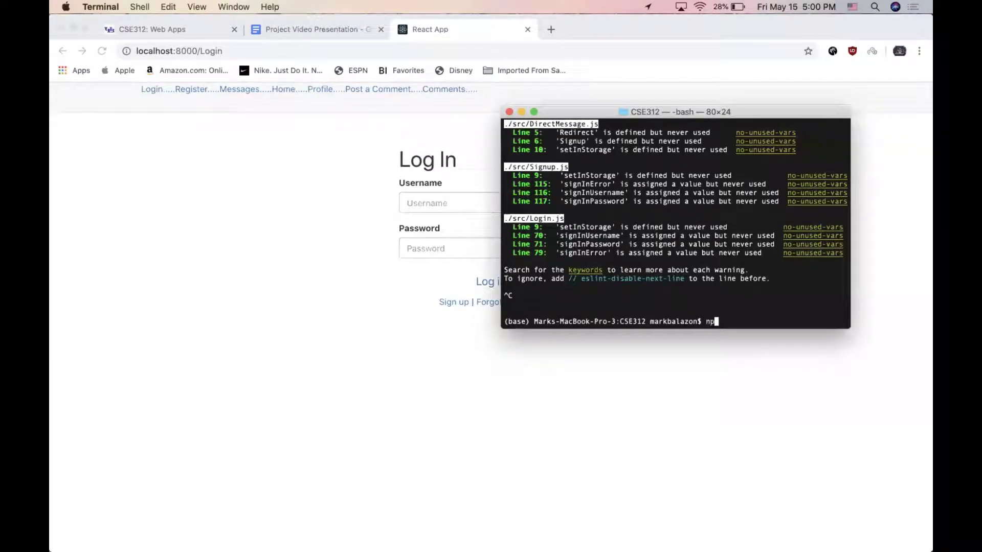
text(m start)
key(Return)
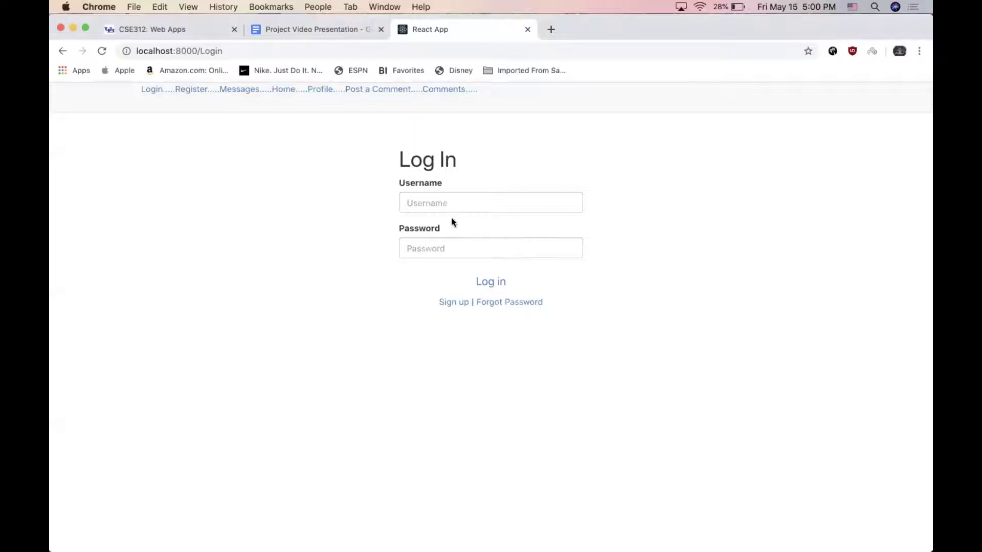
- Fill the Log In form with a username and masked password, then follow the Sign up link
click(444, 204)
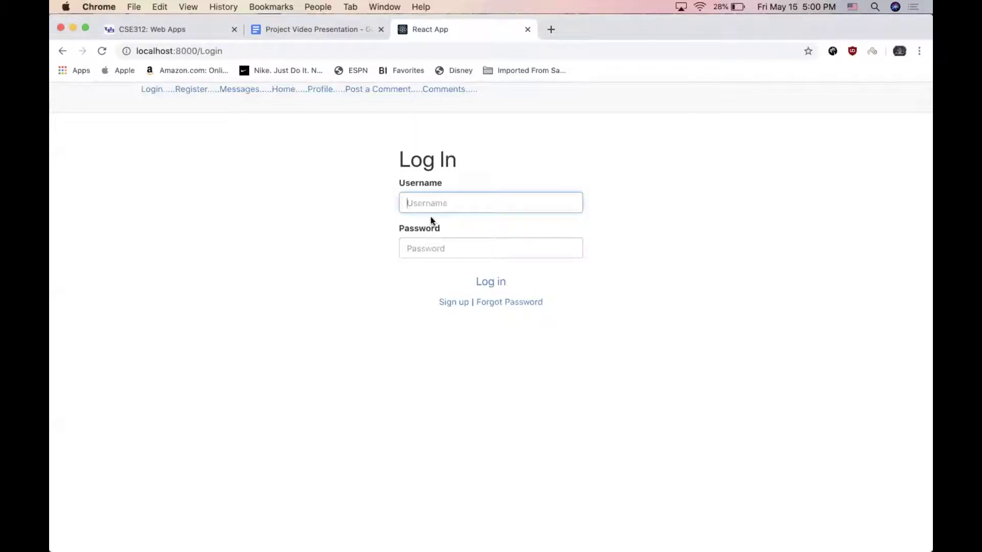
click(427, 252)
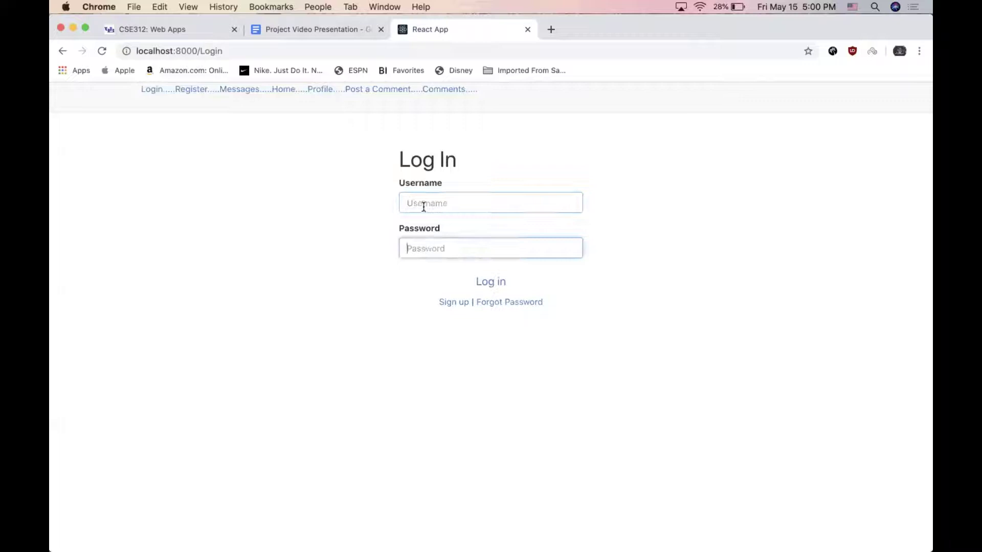
click(423, 203)
click(428, 252)
click(413, 204)
click(417, 204)
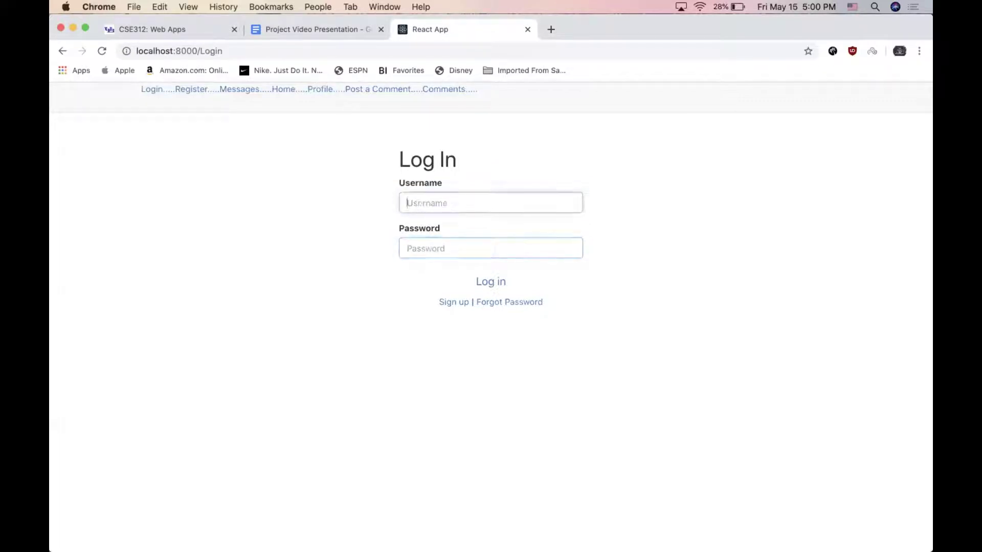
text(John Doe)
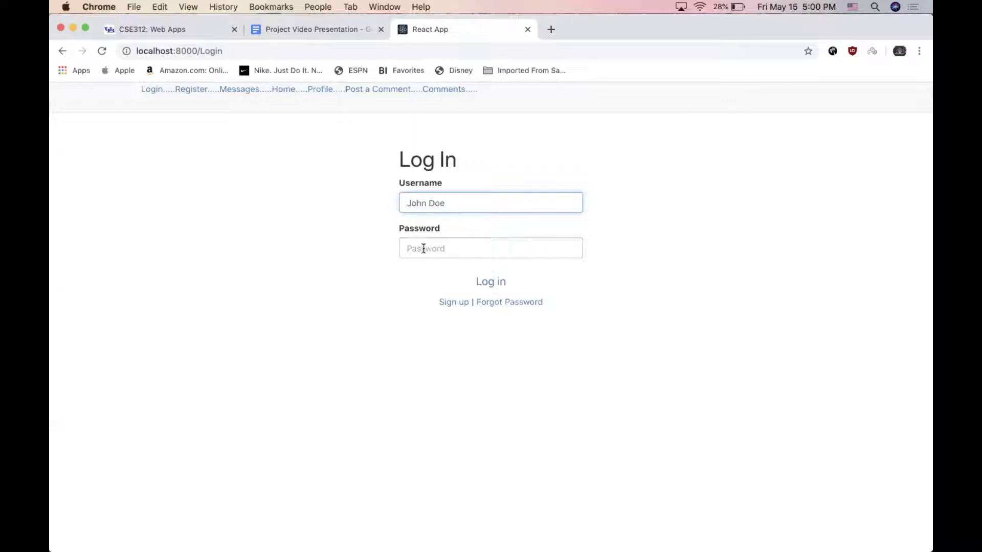
click(428, 251)
text(********)
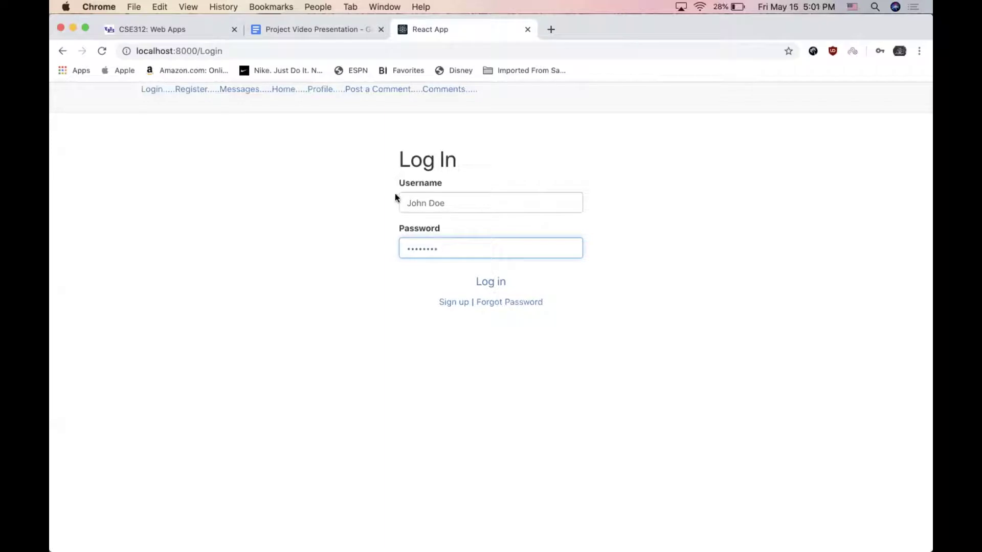
click(456, 305)
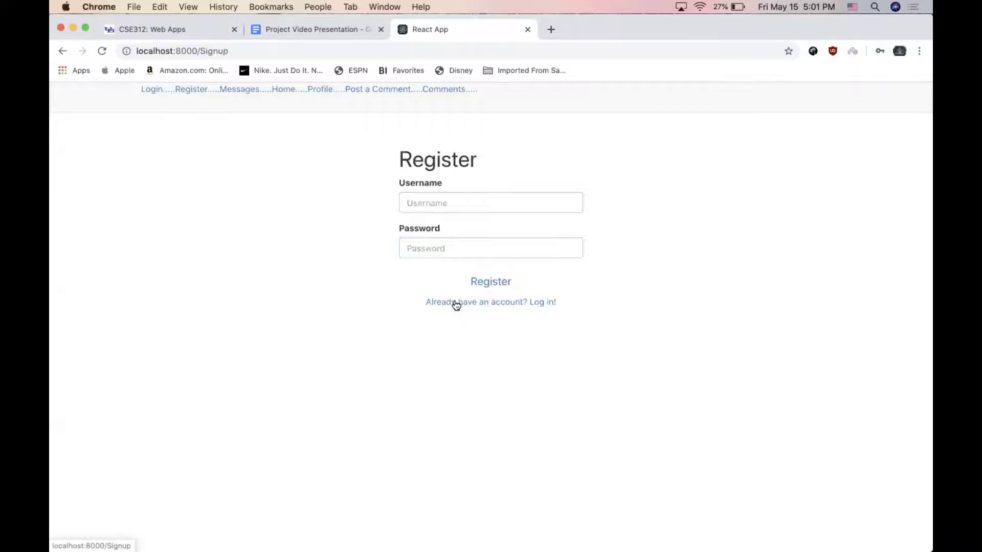
- Enter a new username and password on the Register form, then follow the Log in link
click(426, 203)
text(Mark Blac)
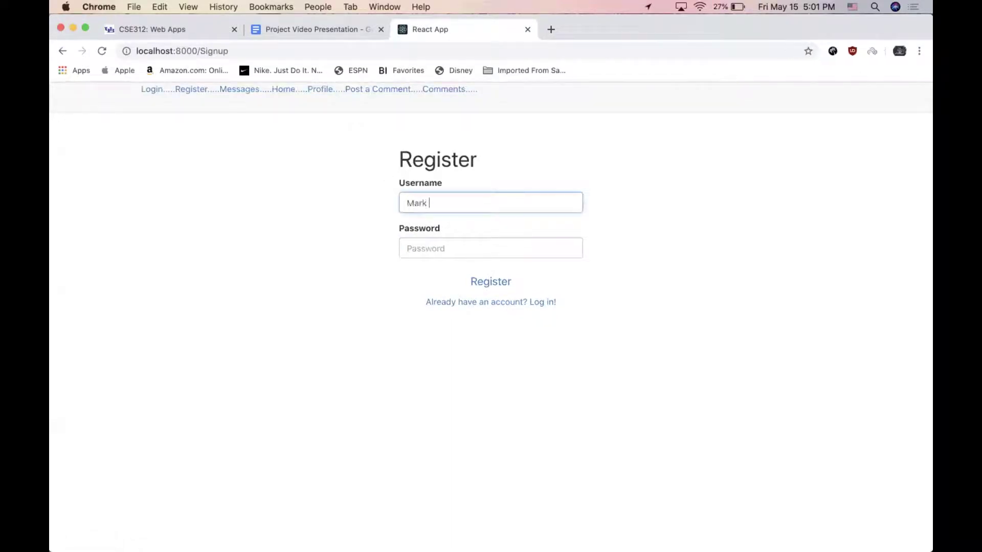
key(BackSpace)
key(BackSpace)
key(BackSpace)
key(BackSpace)
key(BackSpace)
click(429, 246)
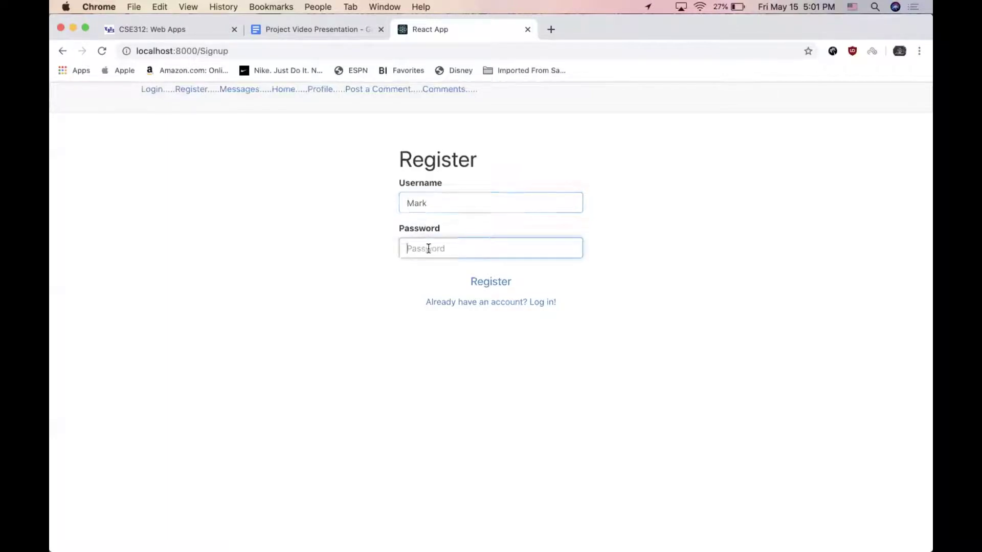
text(••••••••••••)
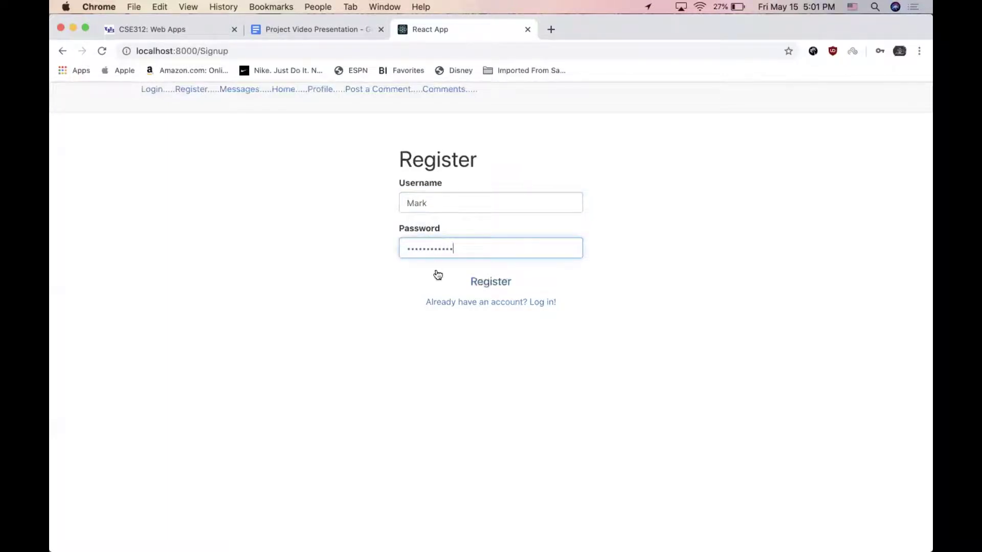
click(444, 303)
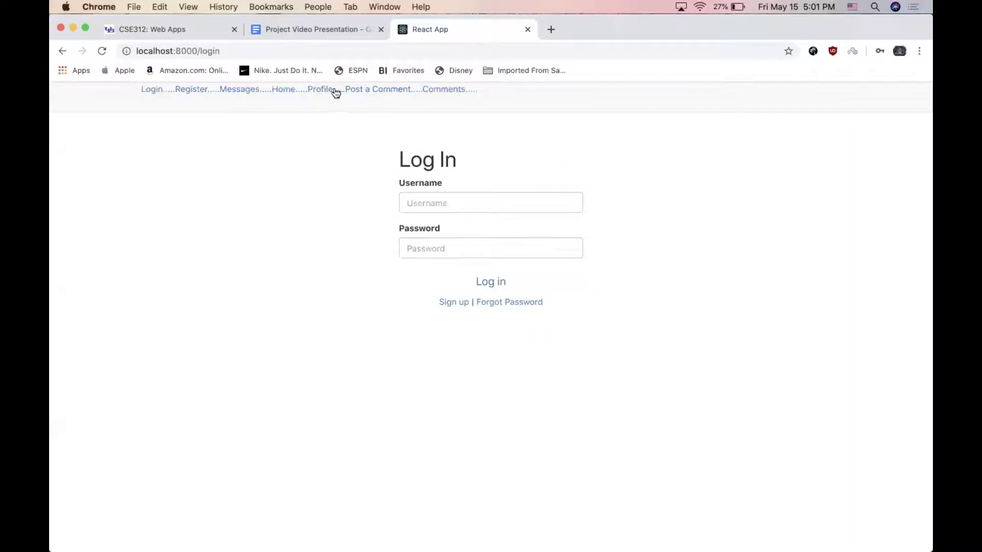
click(369, 93)
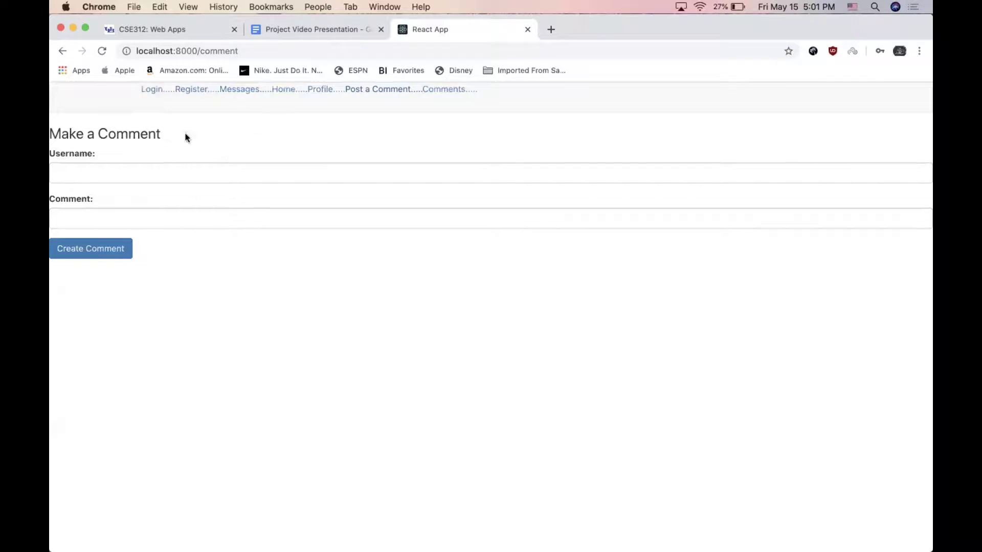
click(158, 91)
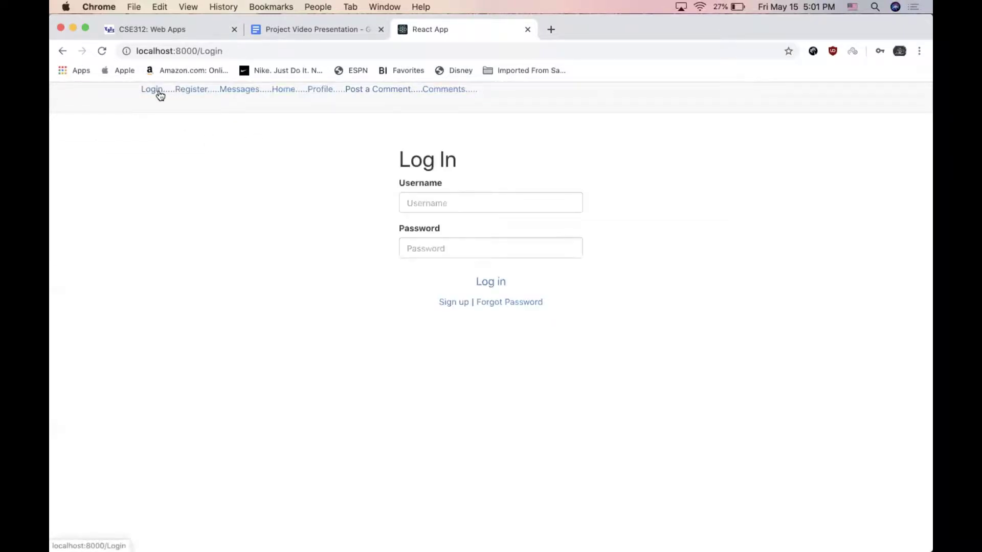
click(193, 91)
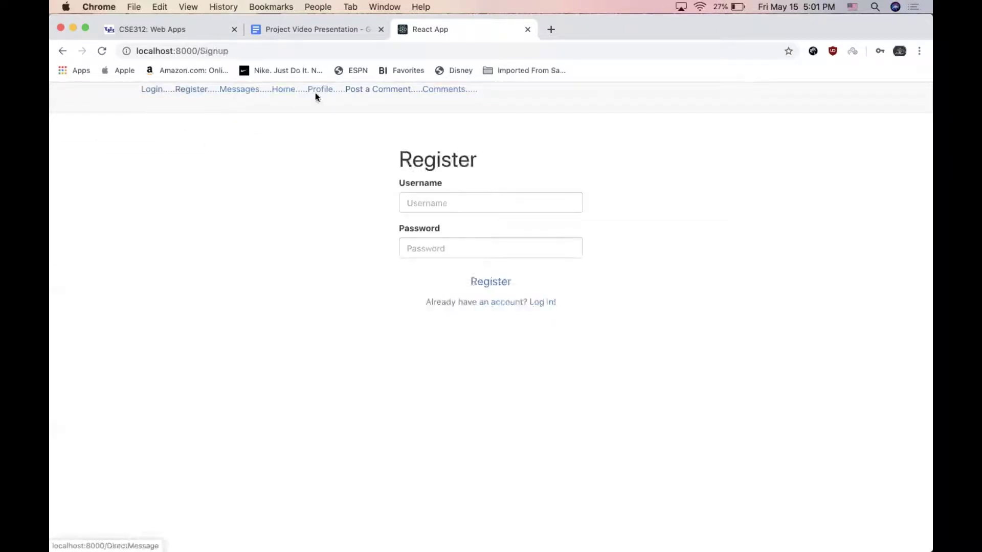
click(361, 94)
click(160, 91)
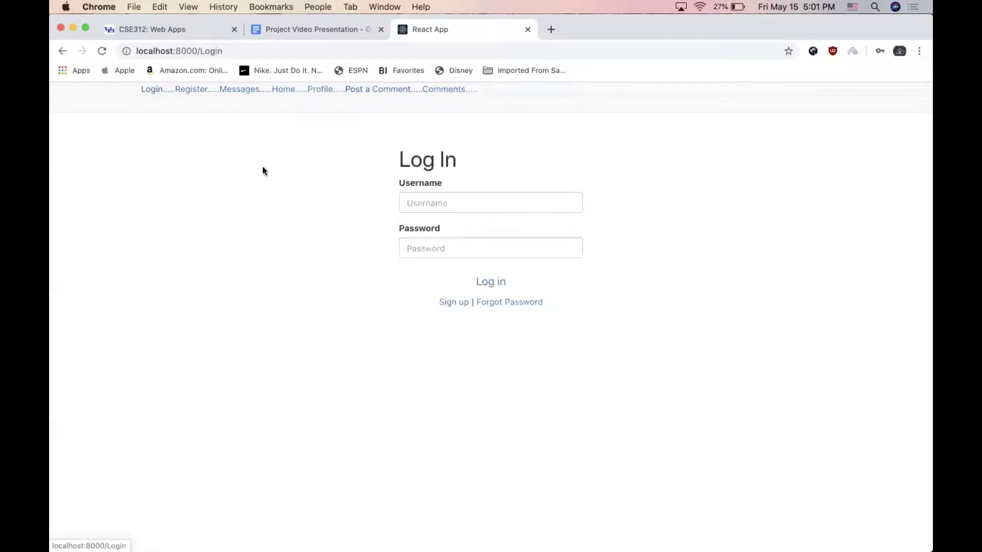
click(448, 306)
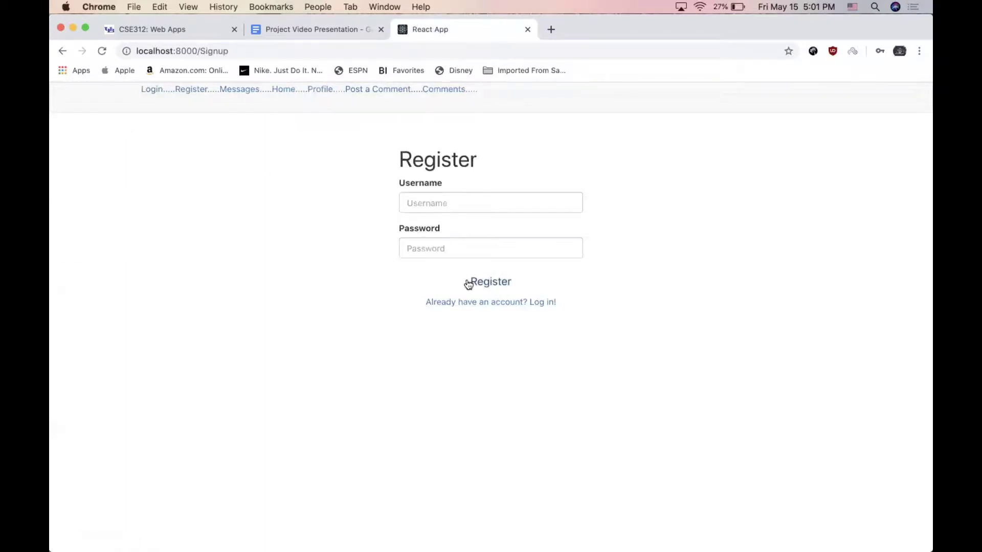
click(456, 303)
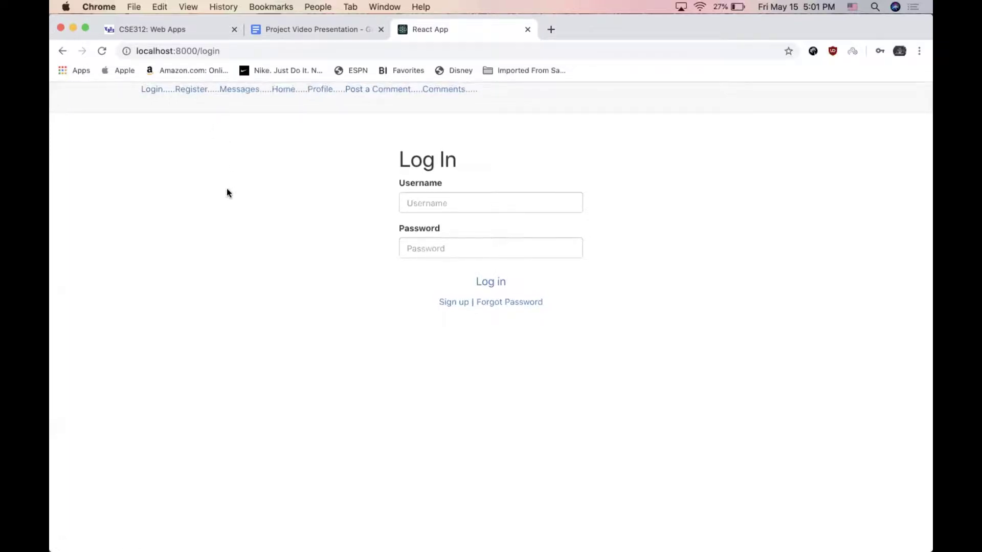
click(192, 90)
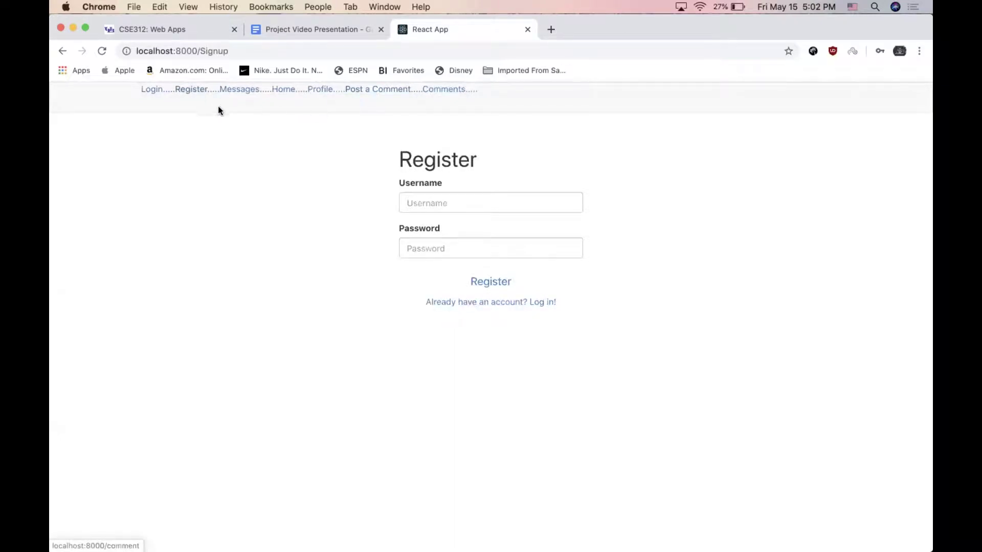
click(162, 91)
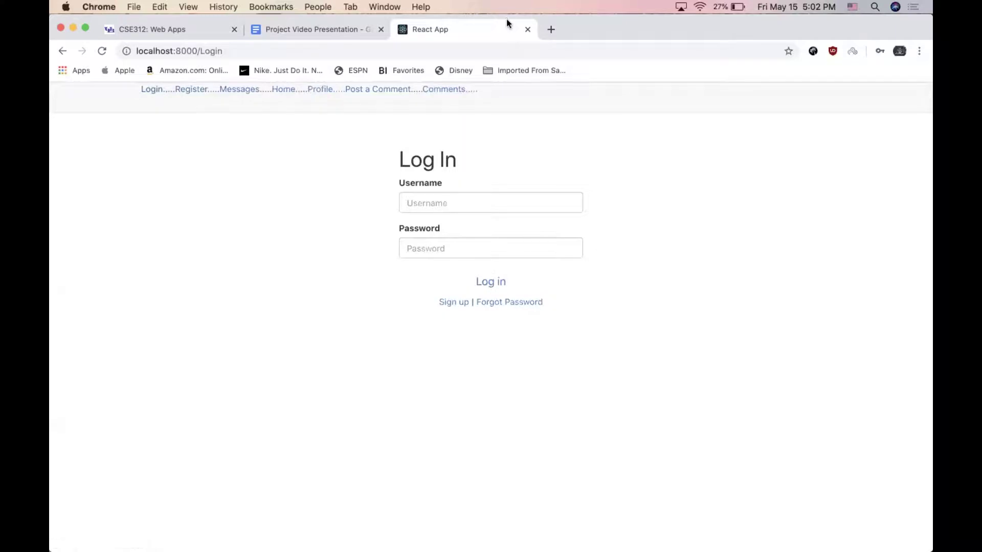